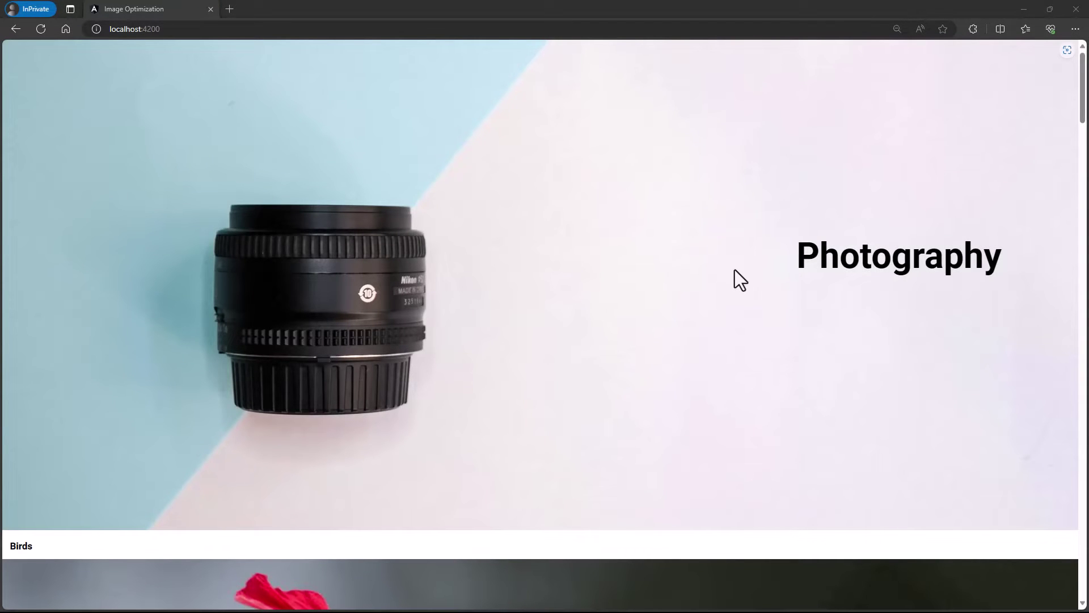
scroll(737, 279, "down", 2)
scroll(738, 280, "down", 4)
scroll(737, 280, "down", 5)
scroll(737, 280, "down", 4)
scroll(734, 270, "down", 5)
scroll(734, 271, "down", 5)
scroll(734, 271, "down", 4)
scroll(735, 270, "down", 4)
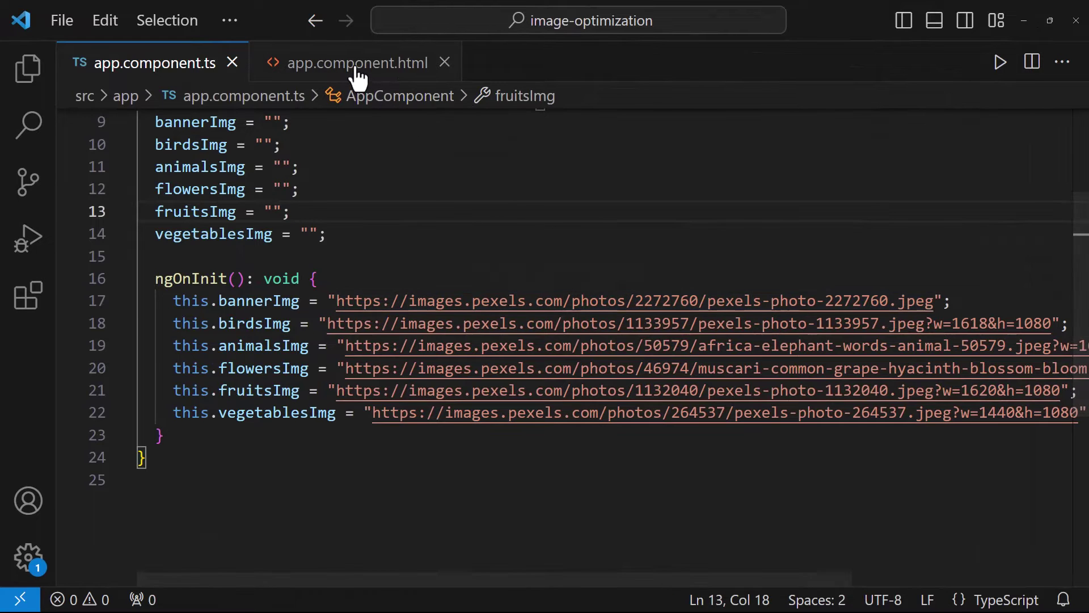
- Bring up app.component.html in VS Code to review the gallery template
left_click(358, 67)
scroll(724, 372, "down", 1)
scroll(723, 373, "down", 2)
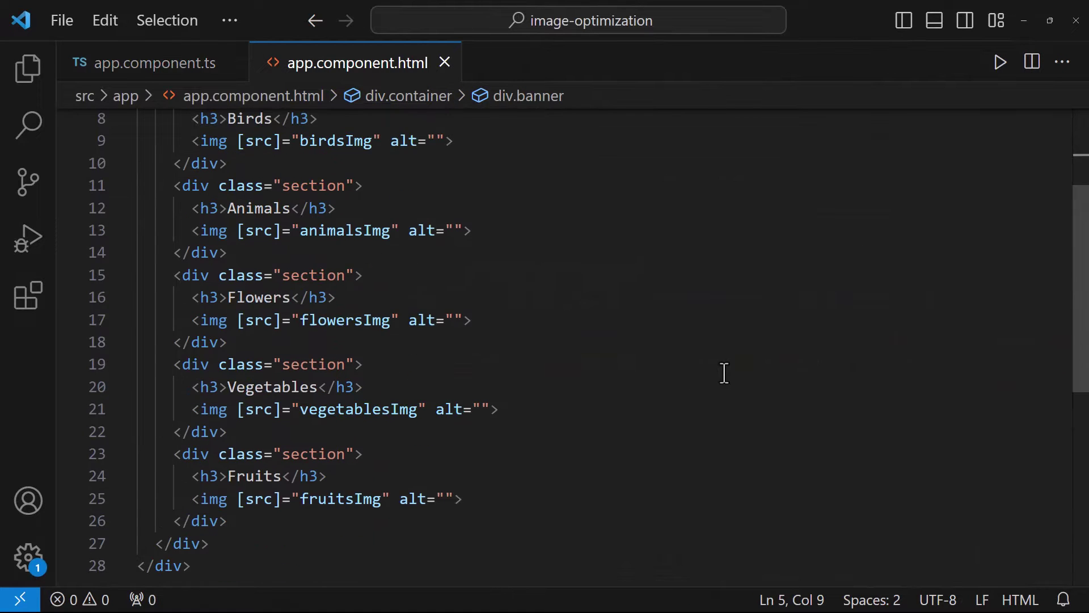
scroll(724, 373, "up", 2)
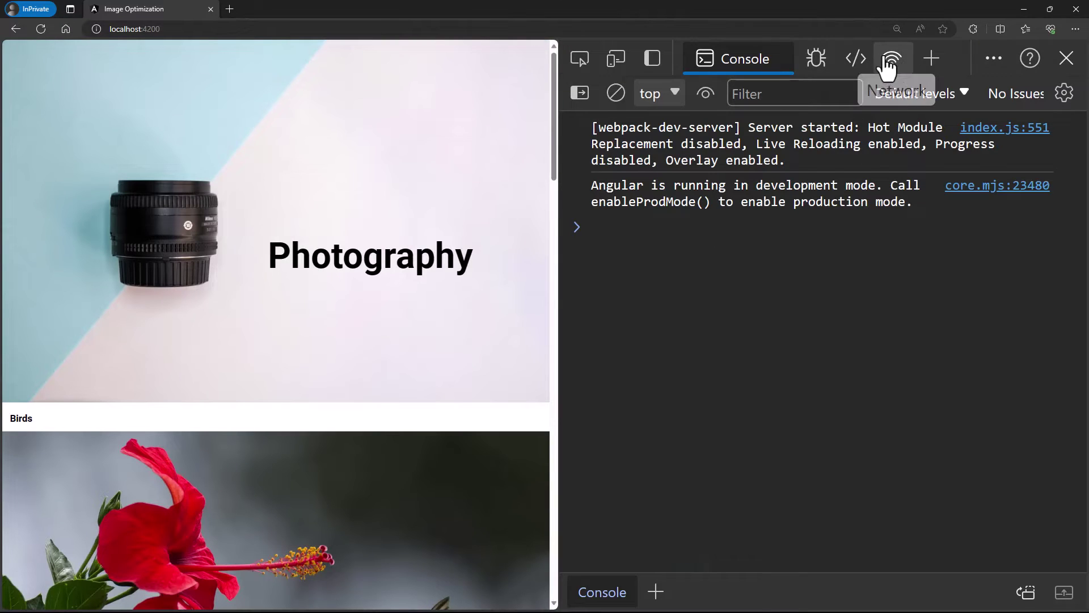
- Reload with the Network panel's Img filter on, capturing six JPEGs totaling about 1.4 MB
left_click(885, 69)
left_click(851, 183)
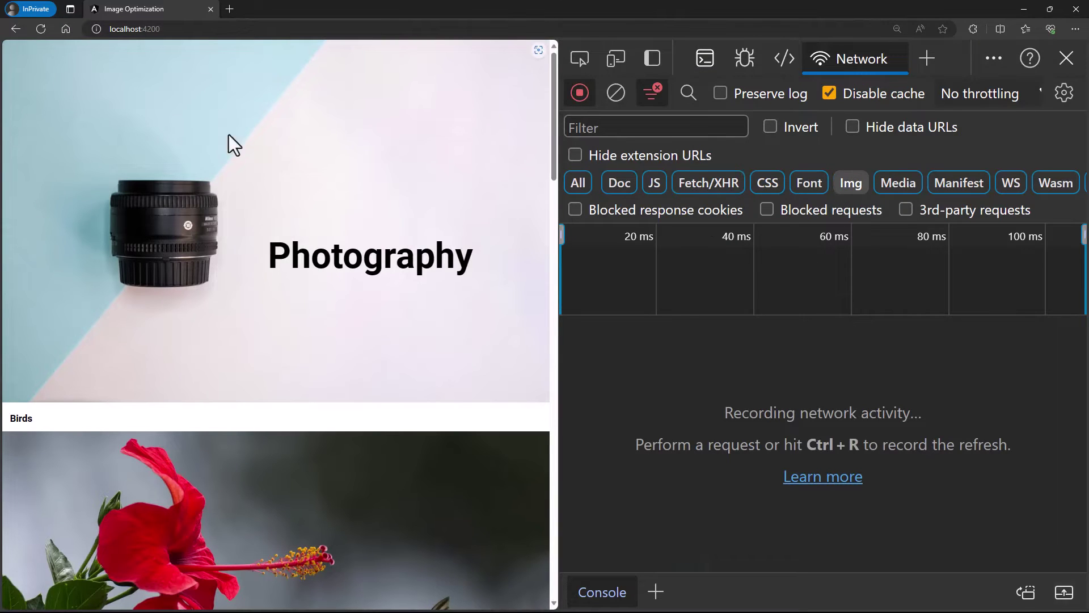
left_click(40, 28)
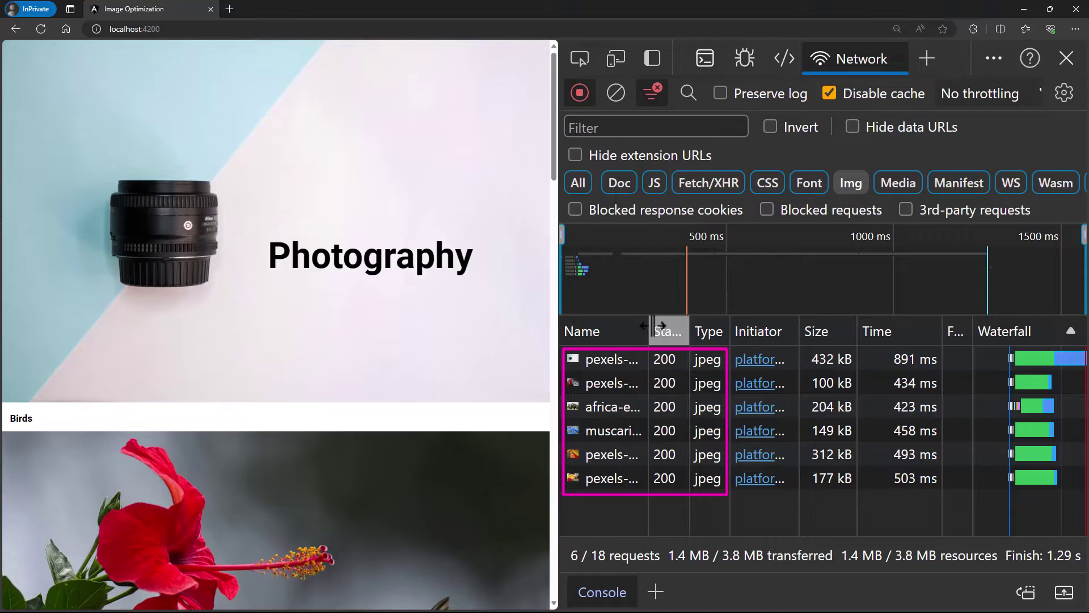
- Run a Lighthouse page-load audit: Performance 51, LCP 4.0 s, CLS 0.323
left_click(928, 53)
mouse_move(935, 241)
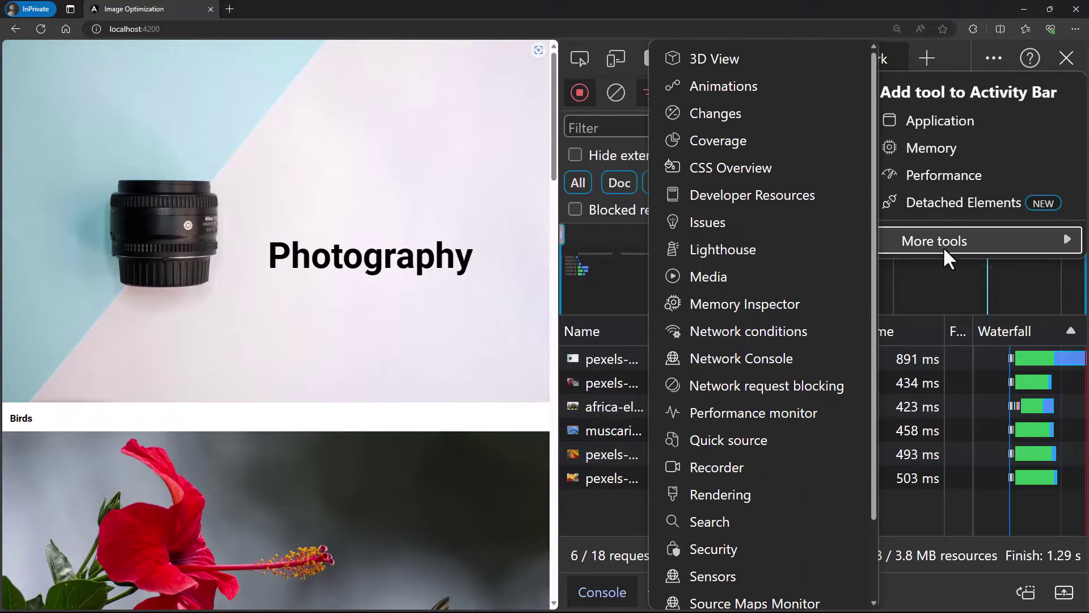
left_click(730, 249)
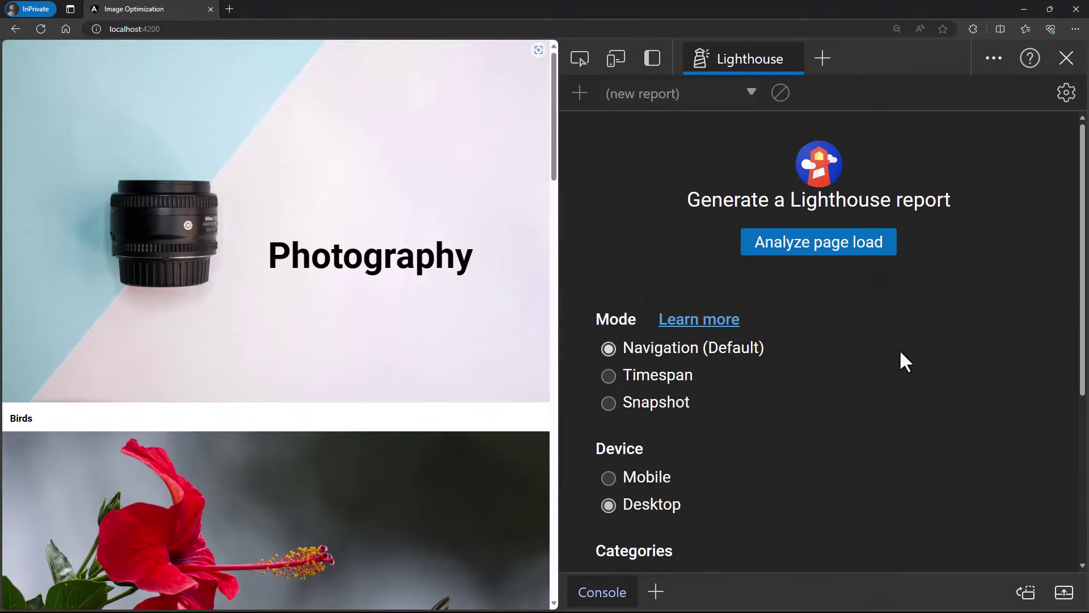
left_click(819, 242)
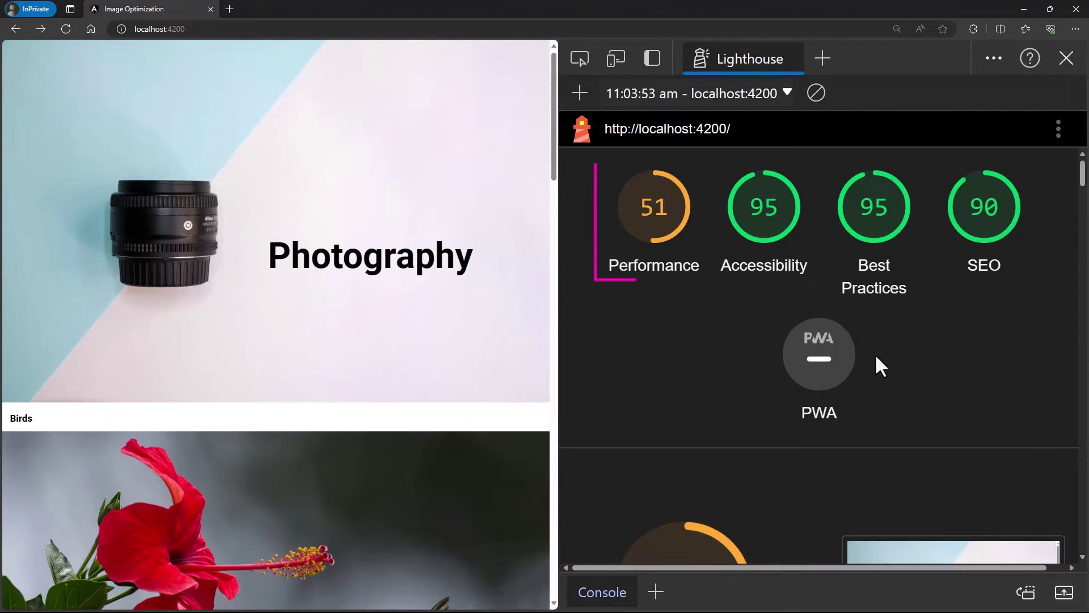
scroll(958, 383, "down", 5)
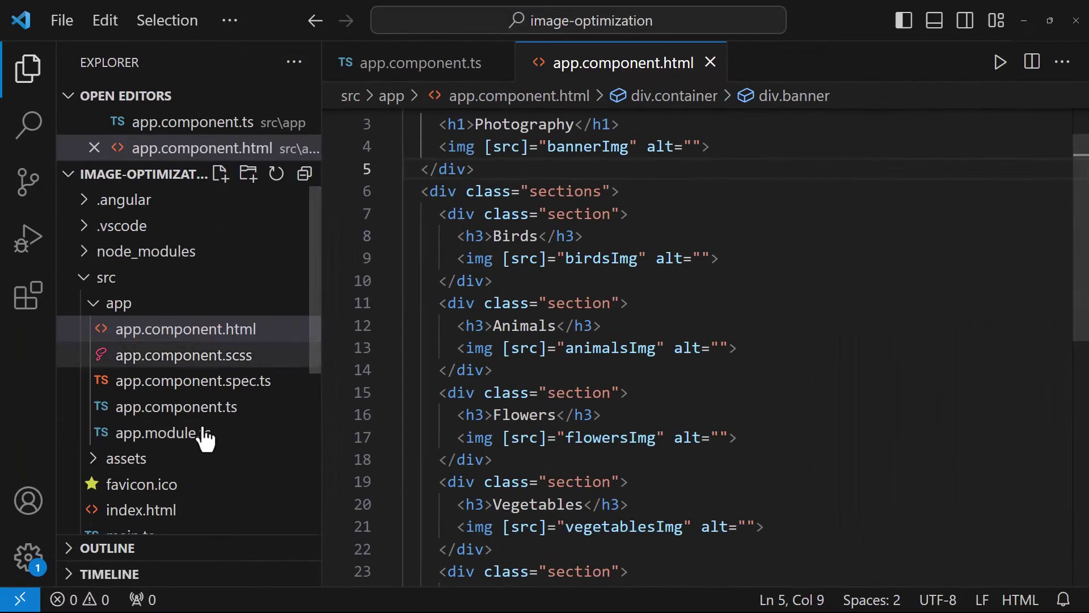
- Add NgOptimizedImage to the imports list in app.module.ts and save
left_click(206, 437)
left_click(892, 336)
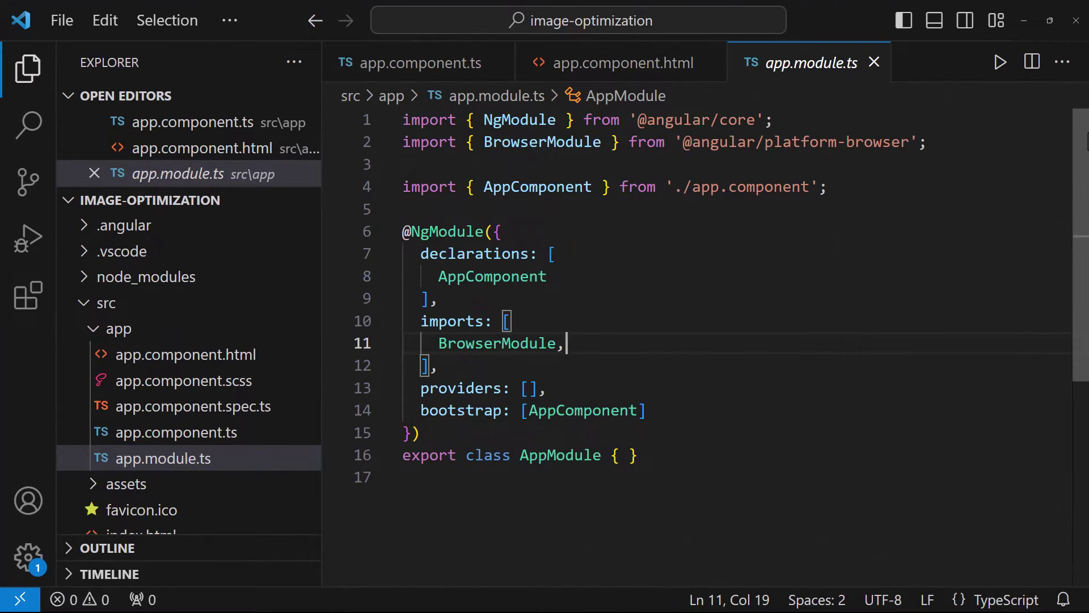
key("Return")
type("NgO")
key("Return")
key("ctrl+s")
- Replace every [src] with [ngSrc] in app.component.html
key("ctrl+Tab")
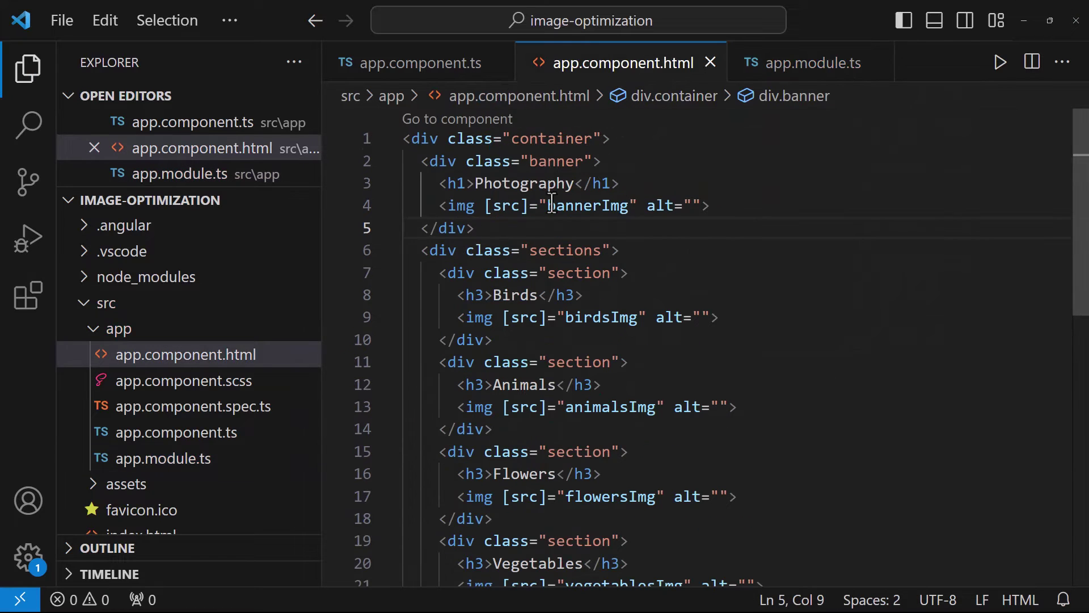
left_click(483, 206)
key("shift+Right")
key("shift+Right")
key("shift+Right")
key("shift+Right")
key("shift+Right")
key("ctrl+h")
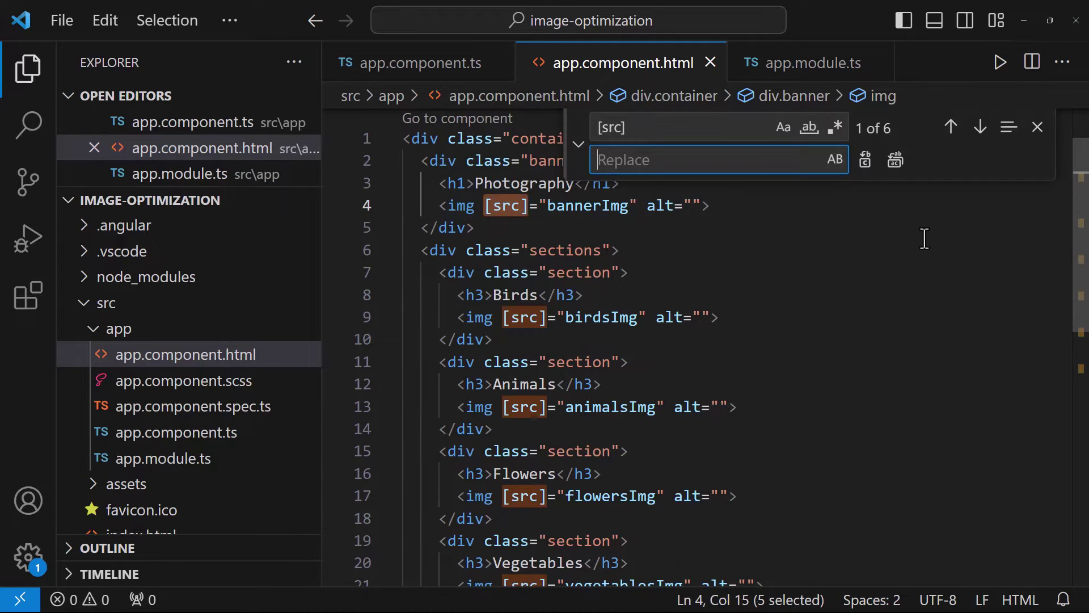
left_click(895, 160)
left_click(1038, 127)
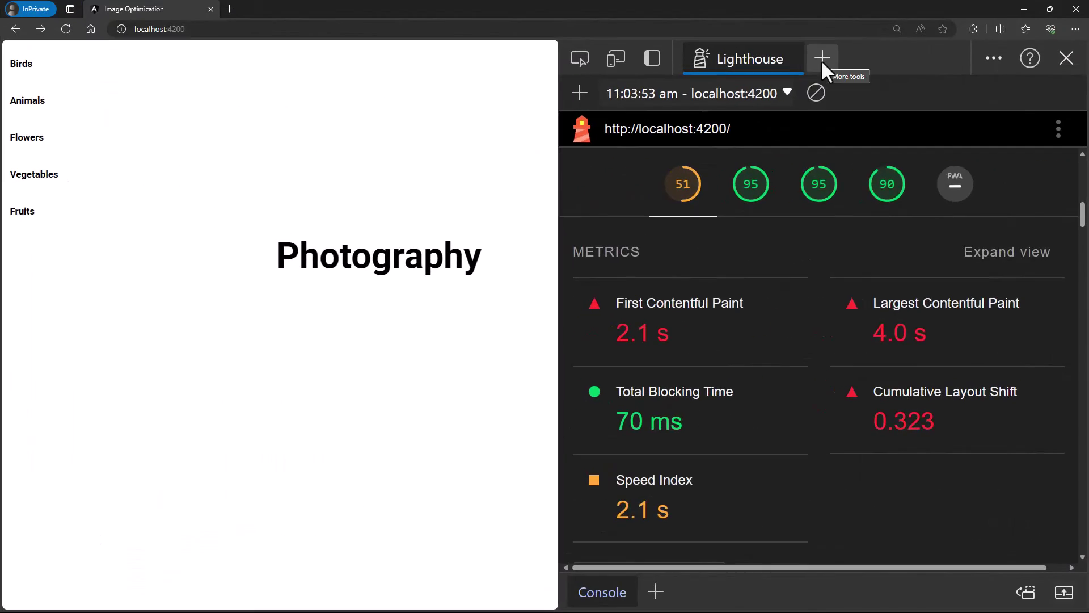
- Check the console's warning about missing image width and height
left_click(822, 60)
left_click(863, 146)
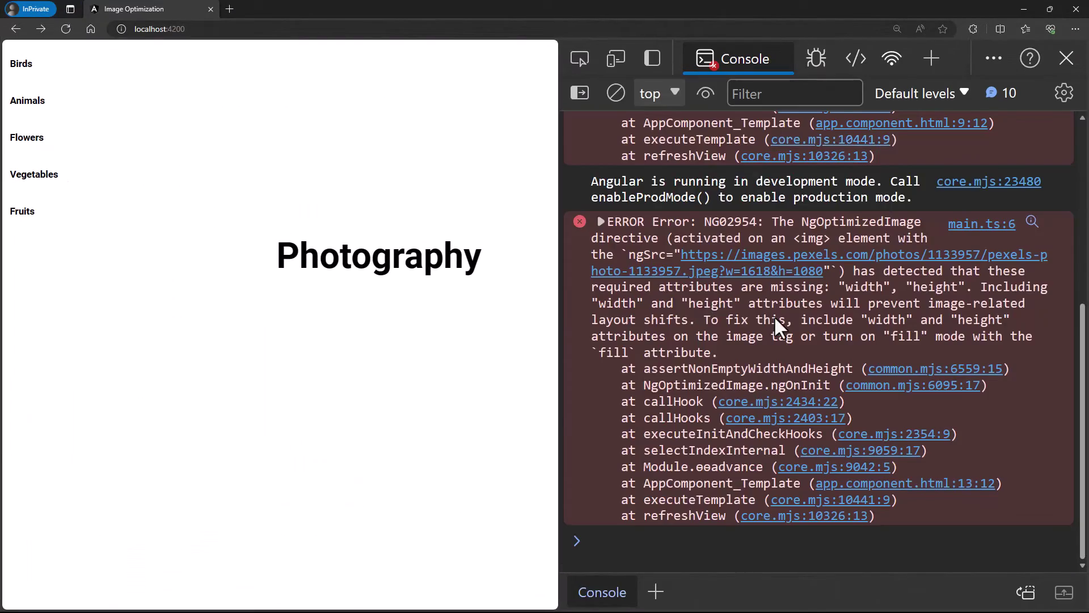
scroll(777, 328, "up", 3)
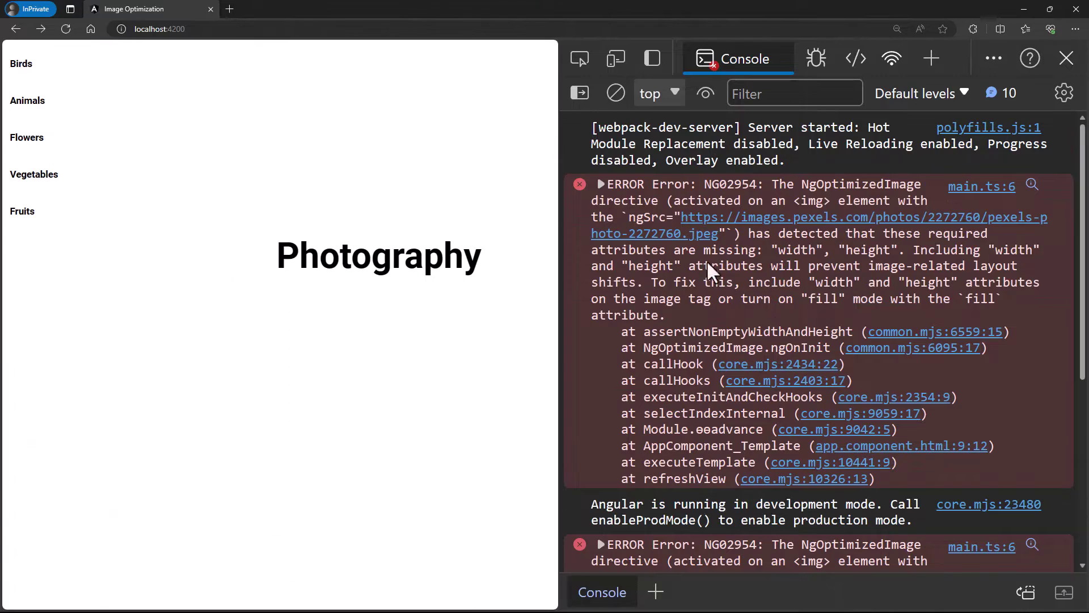
left_click_drag(703, 249, 898, 254)
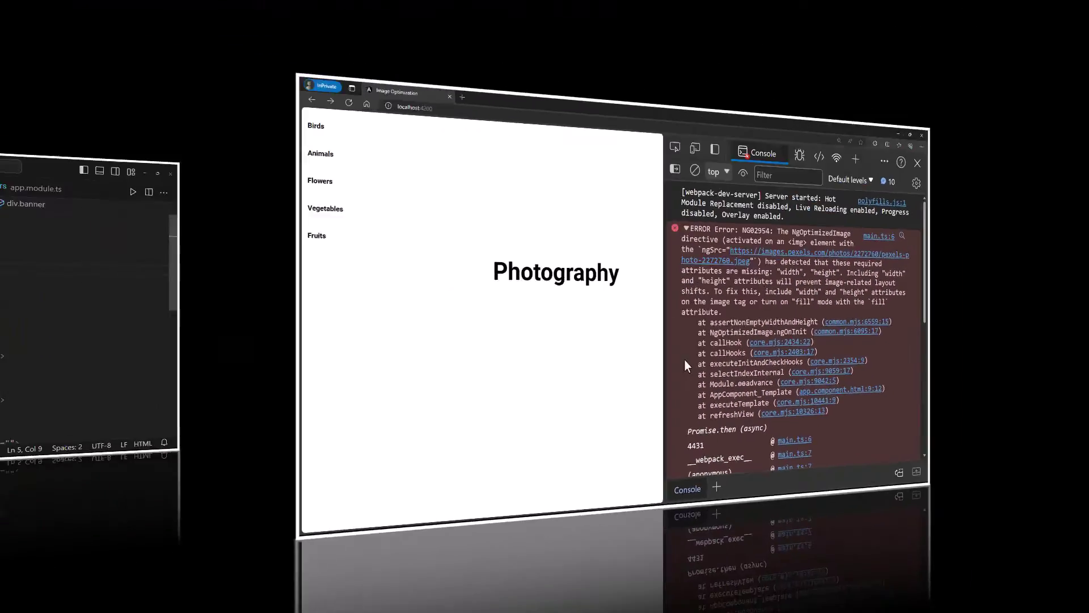
type("w>")
- Add width="1920" height="1080" to the banner image and select those attributes
key("Return")
key("Right")
type("h")
key("Return")
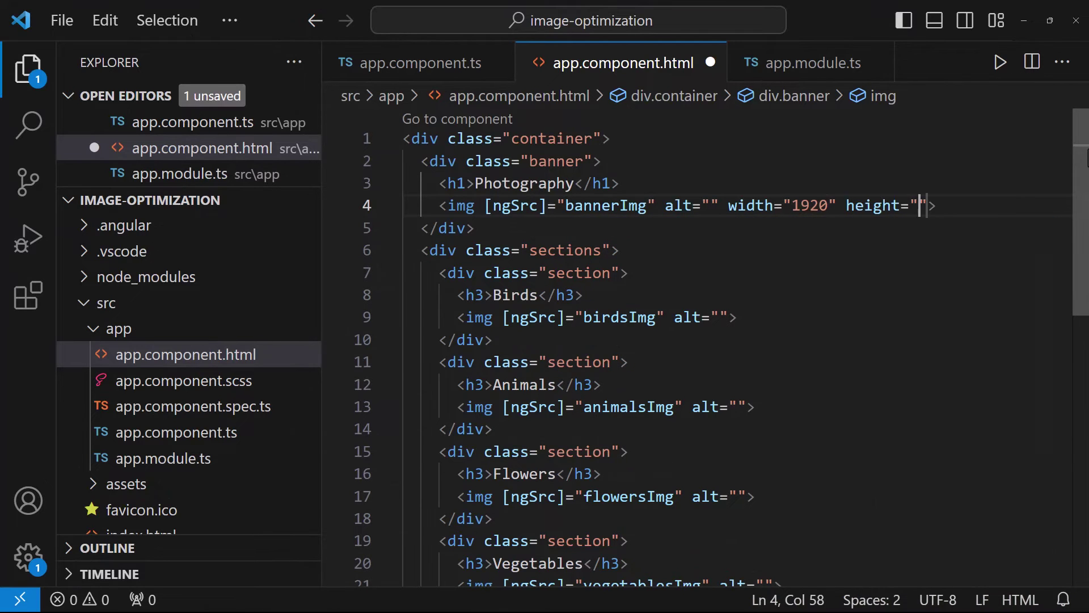
type("1080")
left_click_drag(720, 205, 962, 206)
key("ctrl+c")
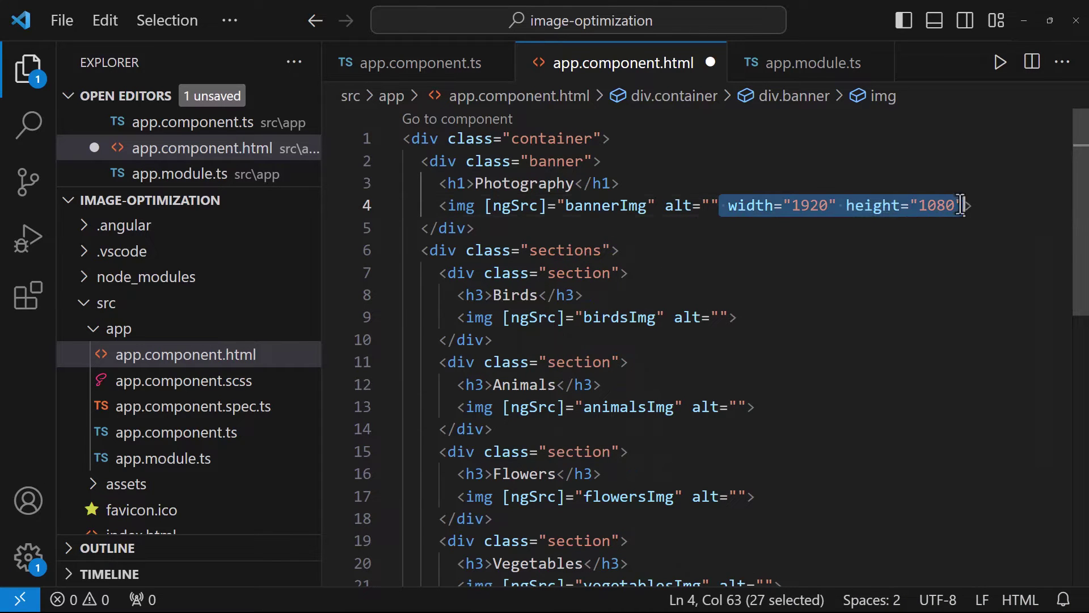
- Paste the width and height attributes into the Birds, Animals and remaining image tags
left_click(729, 317)
key("ctrl+v")
left_click(747, 407)
key("ctrl+v")
left_click(774, 475)
key("ctrl+v")
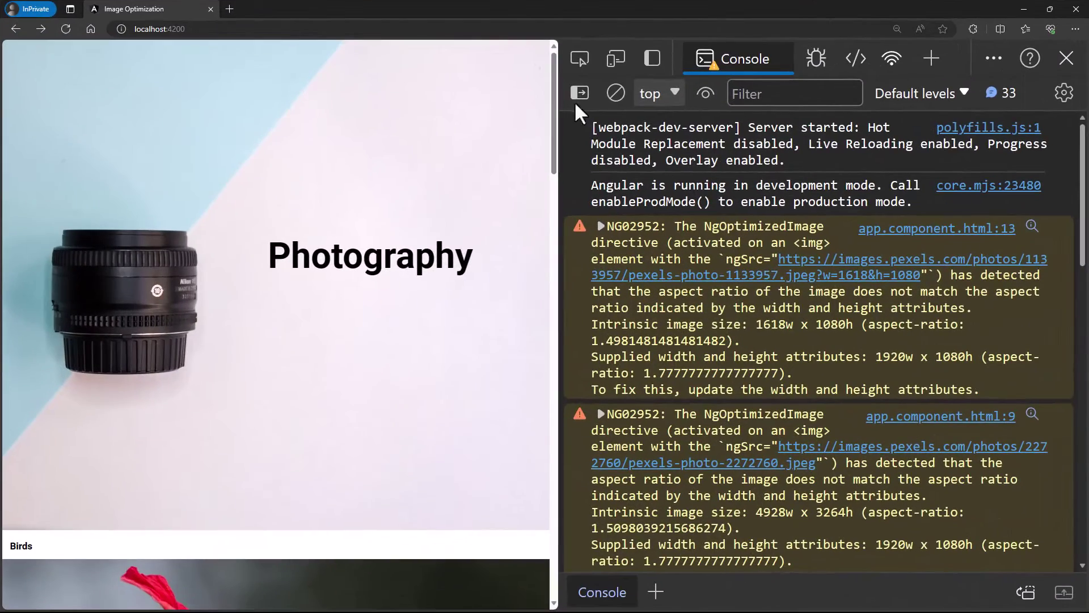
- Clear the console, reload, and highlight the NG02952 aspect-ratio mismatch warnings
left_click(615, 93)
left_click(66, 29)
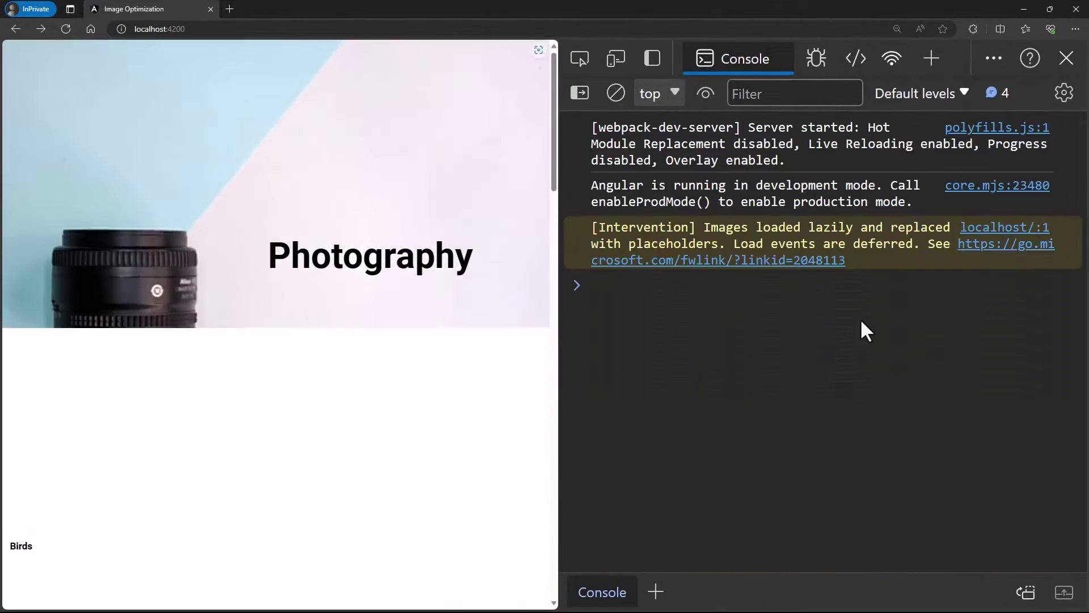
scroll(860, 319, "up", 10)
scroll(860, 318, "up", 1)
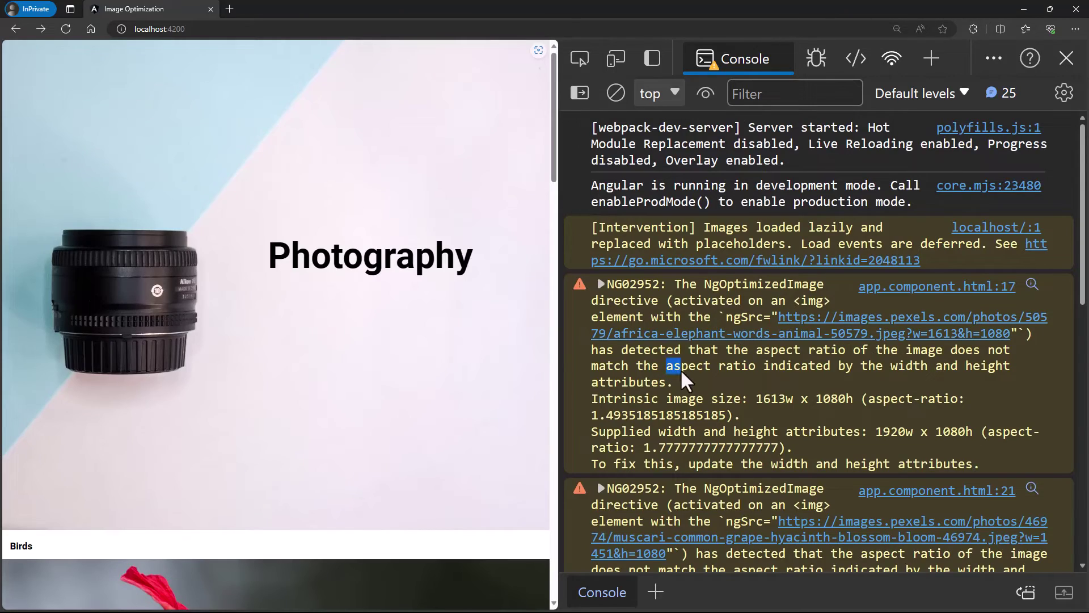
left_click_drag(739, 367, 756, 367)
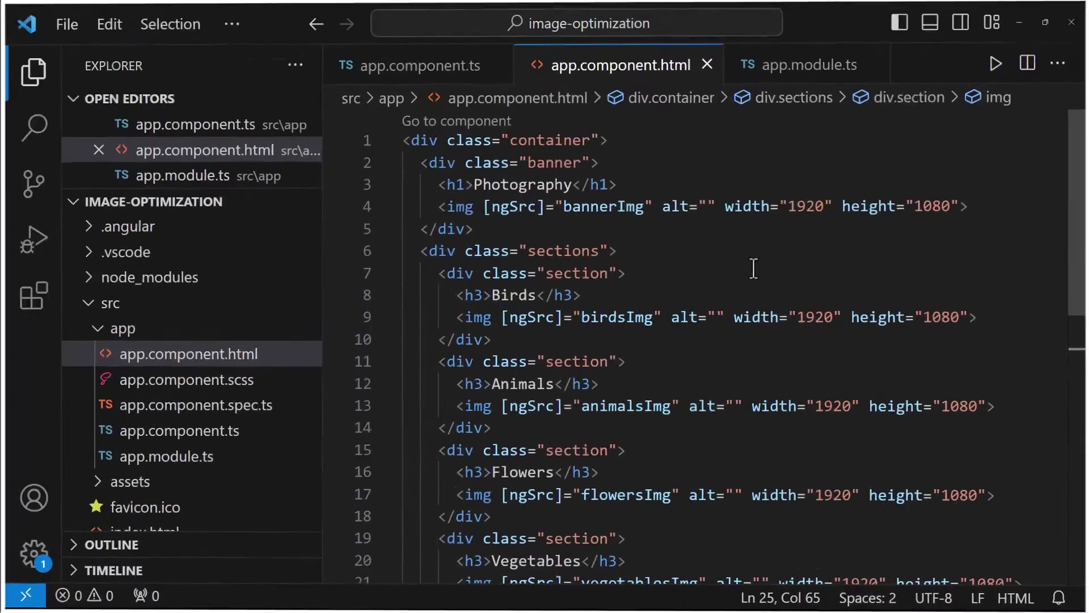
- Enter intrinsic sizes: banner 4928×3264, then Birds, Animals, Flowers, Vegetables and Fruits widths
double_click(807, 206)
type("4928")
double_click(935, 207)
type("3264")
double_click(819, 317)
type("1618")
double_click(837, 407)
type("1613")
double_click(833, 496)
type("1451")
scroll(766, 426, "down", 3)
double_click(864, 408)
type("1440")
double_click(822, 500)
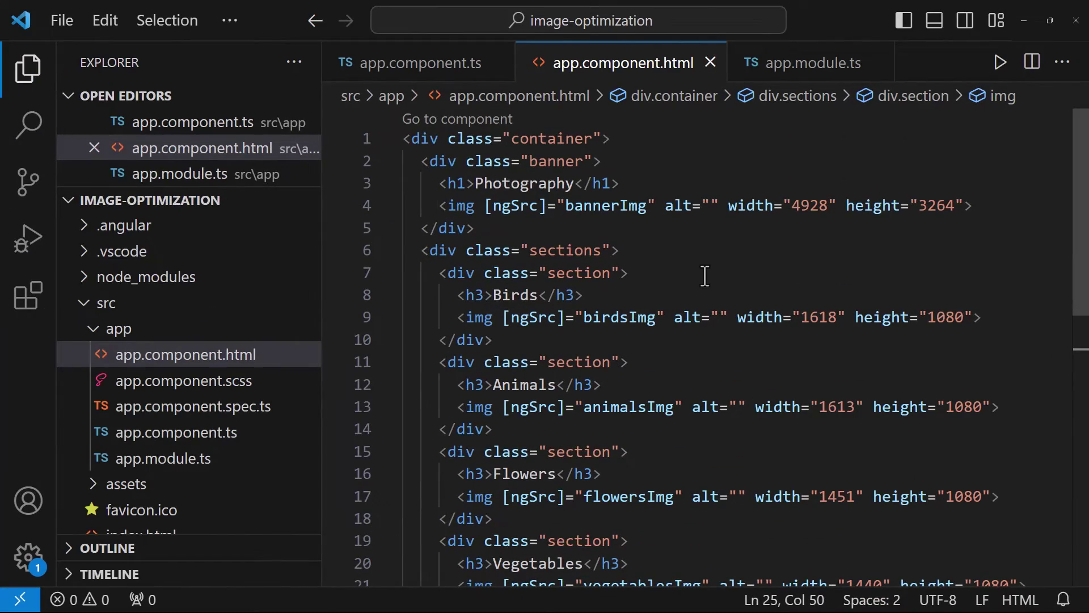
- Replace the banner image's width and height with fill and save the template
double_click(749, 205)
left_click(965, 205, "shift")
key("BackSpace")
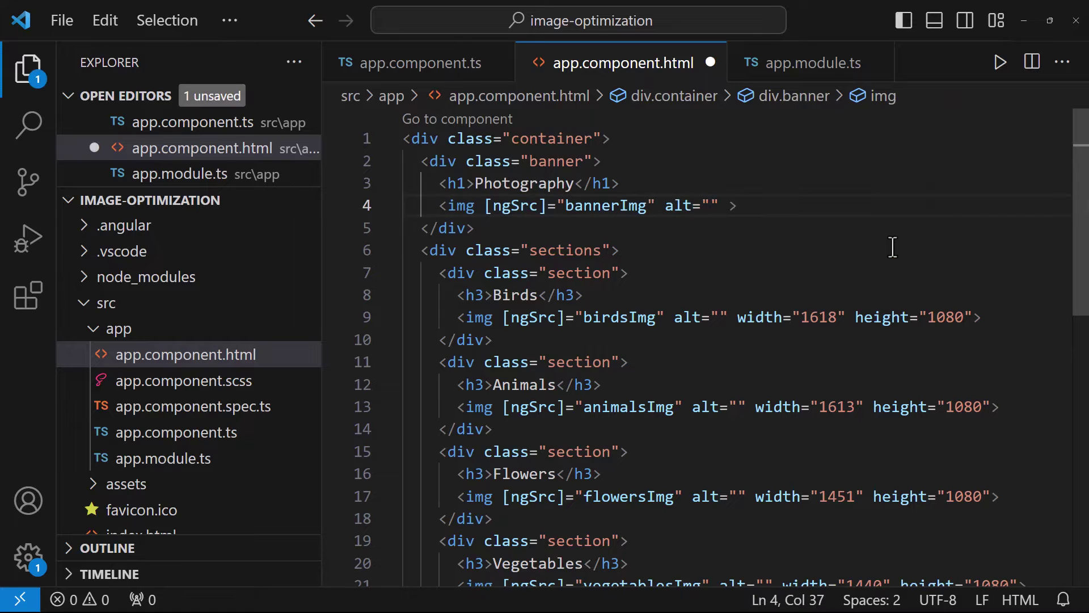
type("f")
key("Return")
key("ctrl+s")
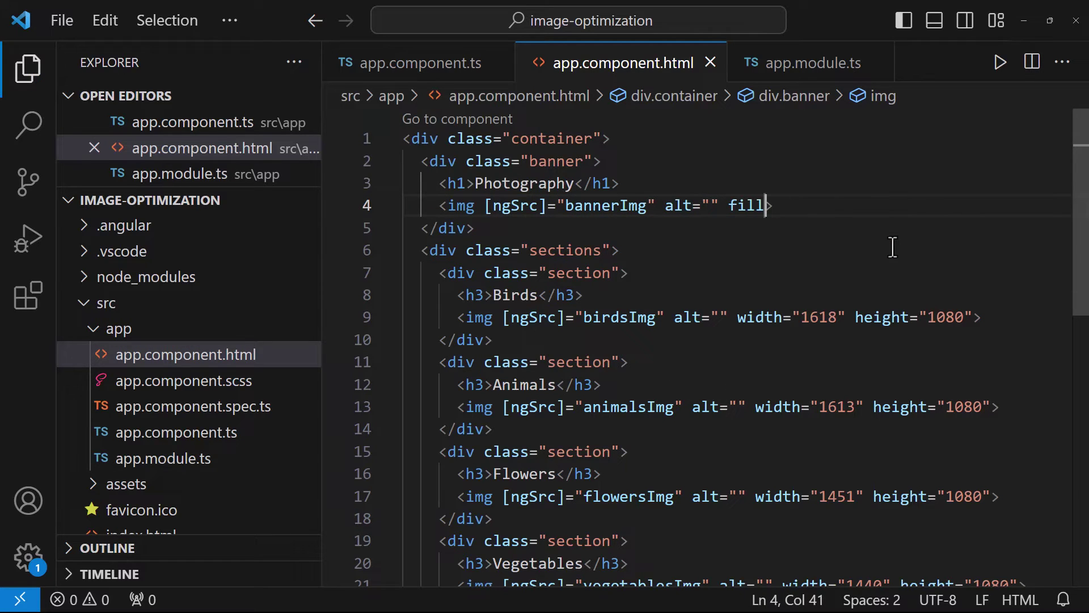
- Add height: 960px to .banner in app.component.scss, save, and select the console's preconnect suggestion
left_click(230, 382)
left_click(631, 172)
key("Return")
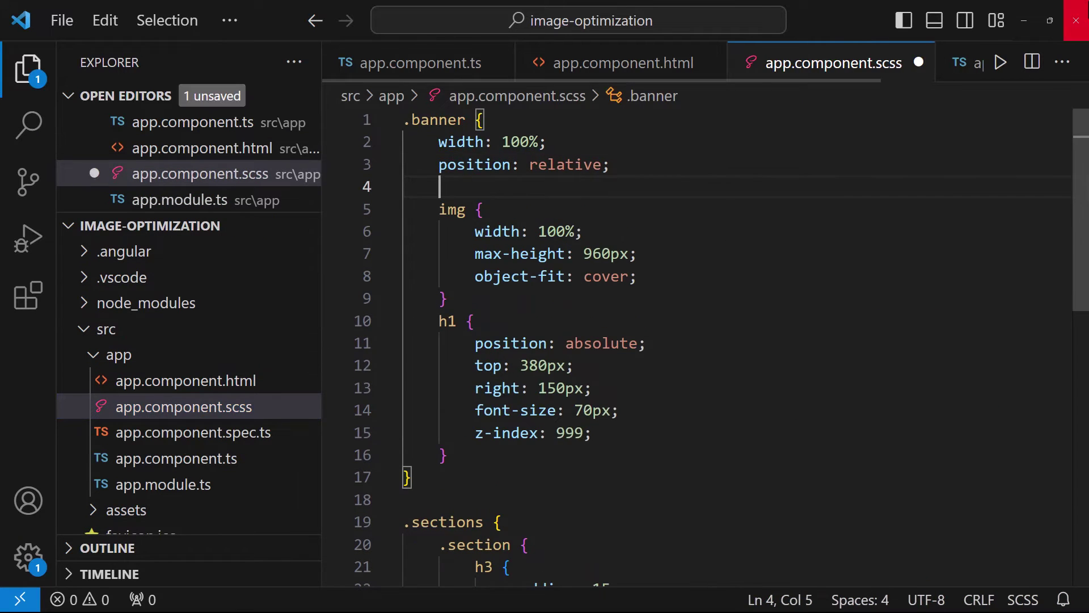
type("ht: 960")
key("Tab")
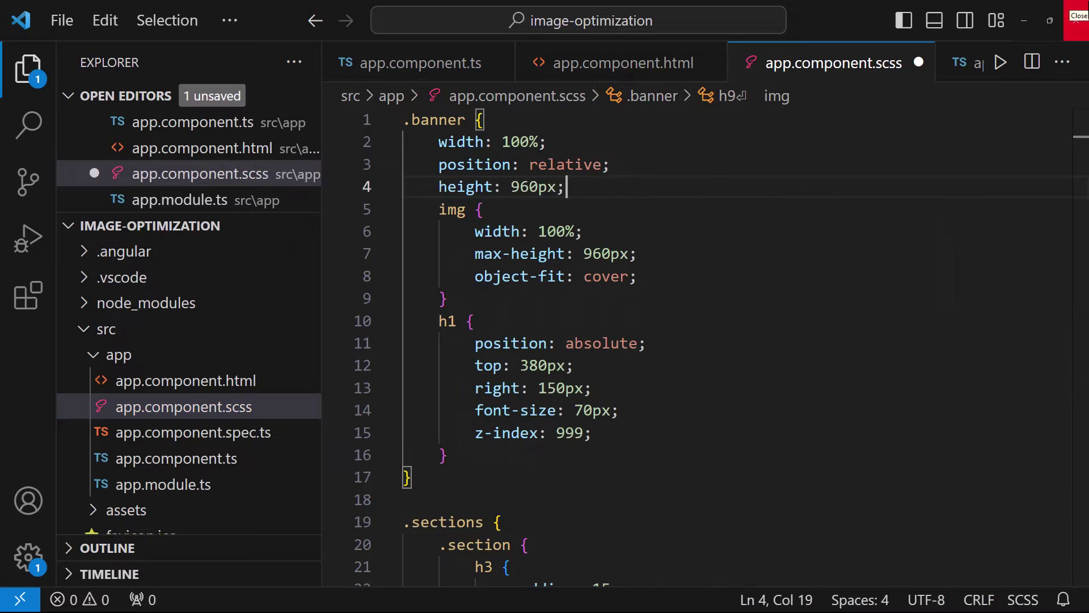
key("ctrl+s")
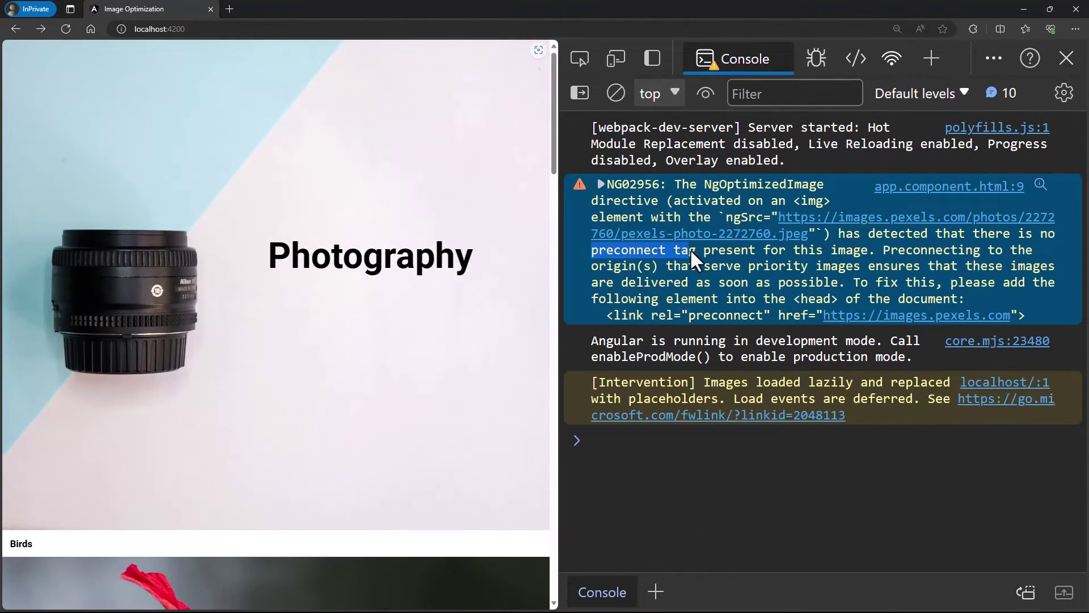
left_click_drag(607, 315, 1028, 315)
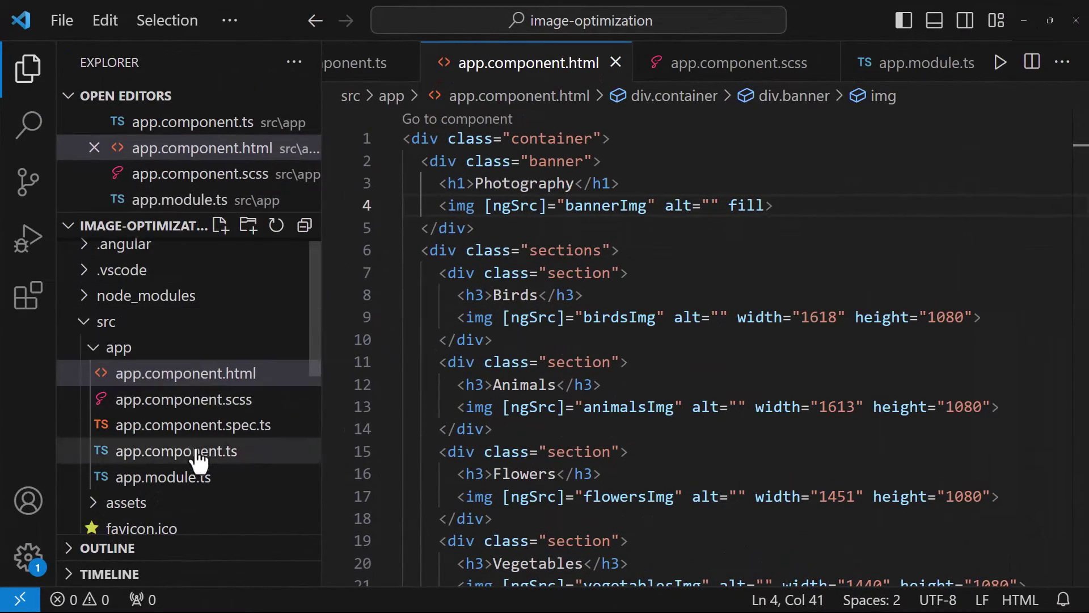
scroll(190, 450, "down", 3)
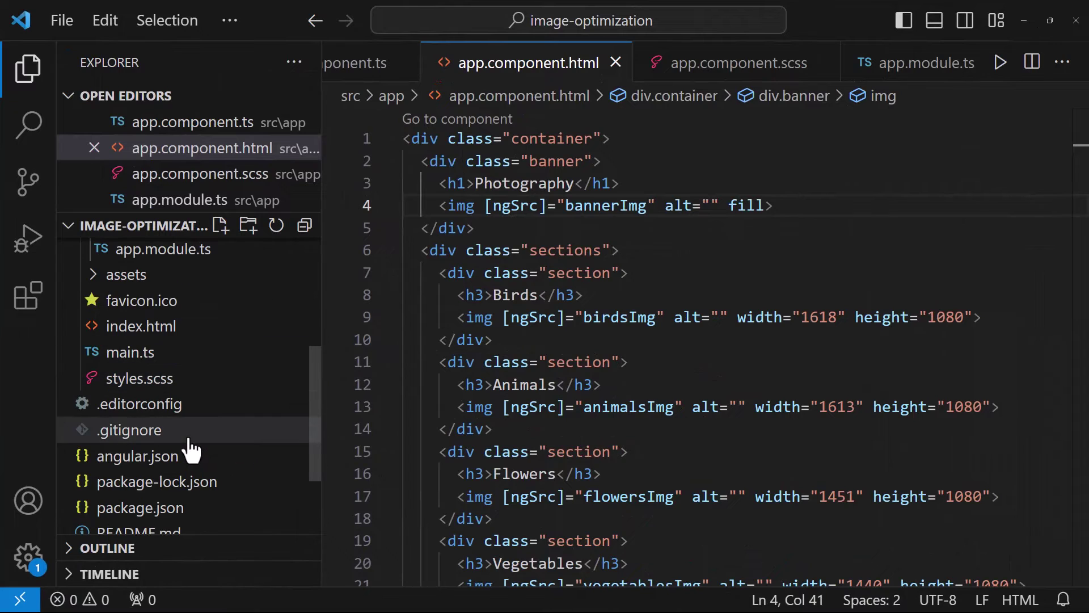
left_click(120, 328)
left_click(959, 277)
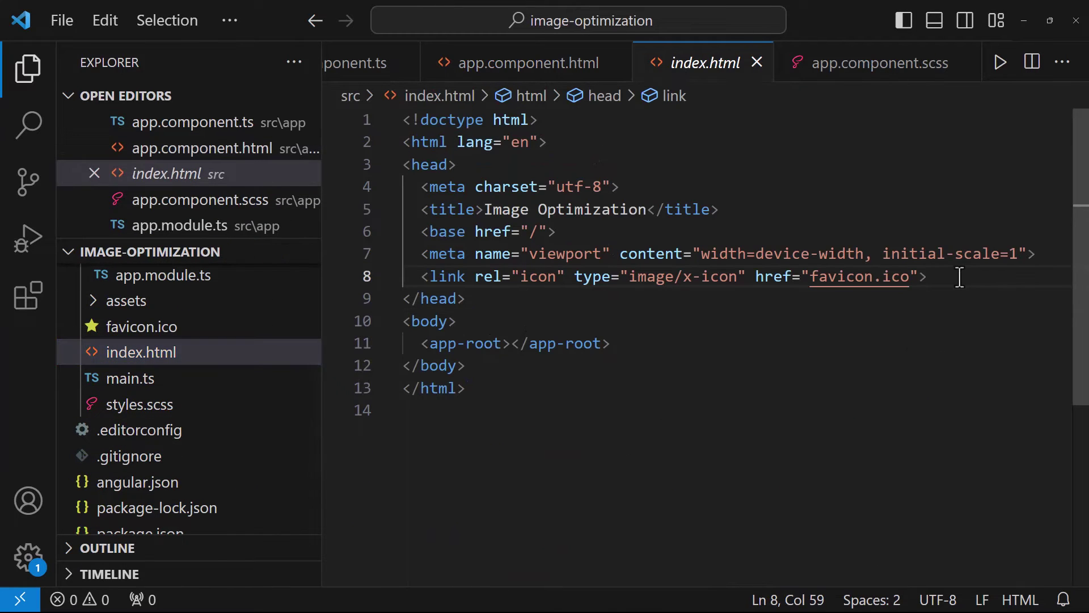
key("Return")
type("<link rel=\"preconnect\" href=\"https://images.pexels.com\">")
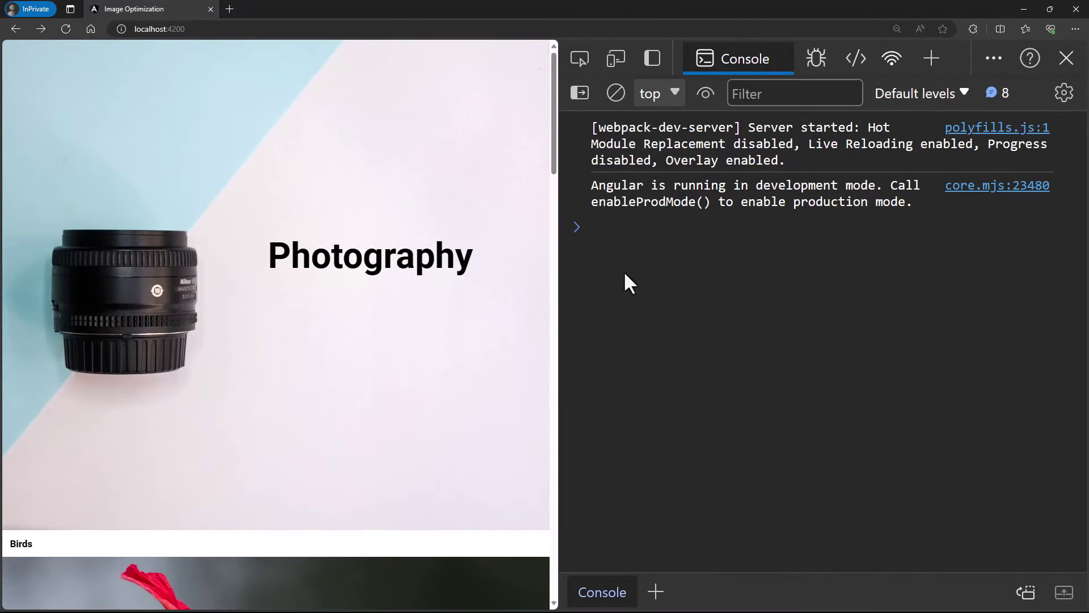
- Clear the Network log and reload, showing only three images load upfront
left_click(891, 58)
left_click(616, 93)
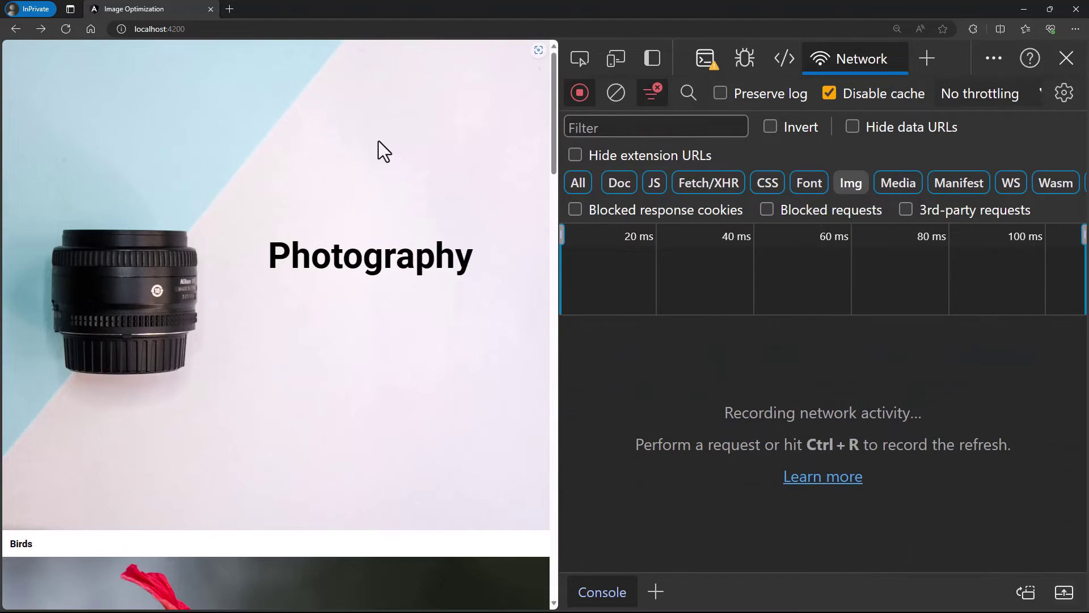
left_click(66, 32)
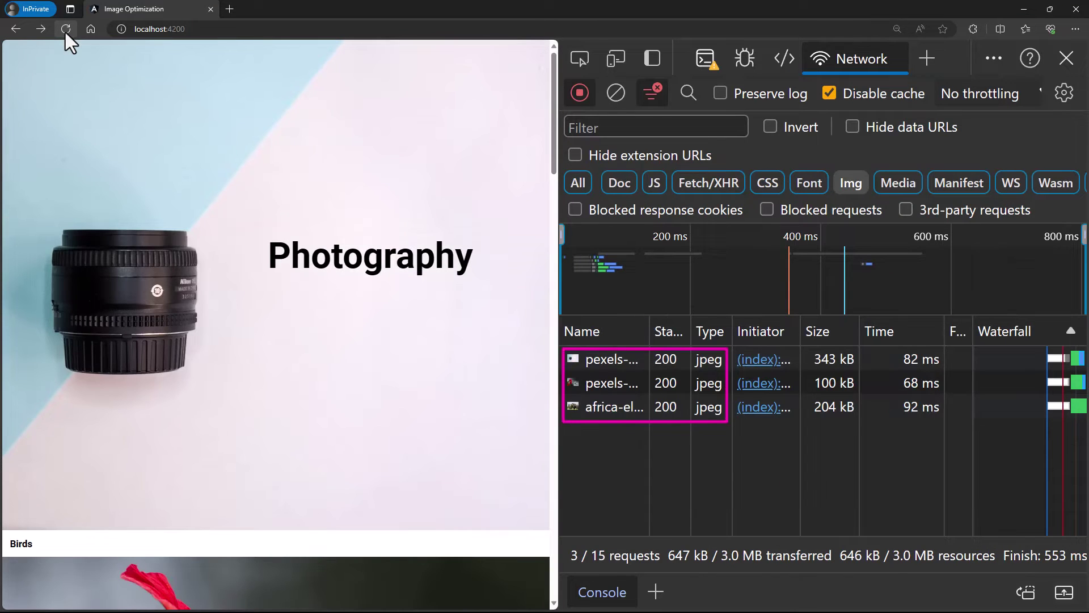
scroll(281, 167, "down", 1)
scroll(281, 166, "down", 2)
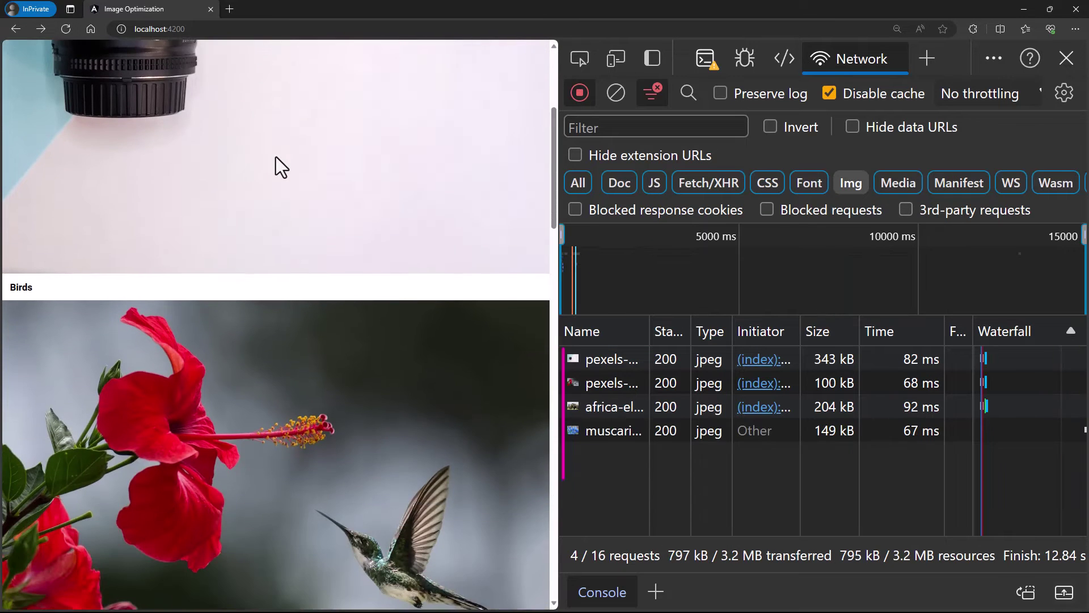
scroll(275, 156, "down", 2)
scroll(275, 154, "down", 2)
scroll(275, 154, "down", 1)
scroll(275, 153, "down", 4)
scroll(275, 154, "up", 4)
scroll(276, 154, "up", 5)
- Inspect the banner and expand the sections container to read the Birds image attributes
left_click(580, 57)
left_click(391, 180)
scroll(508, 427, "down", 3)
scroll(508, 427, "down", 3)
scroll(725, 234, "down", 2)
scroll(724, 234, "down", 1)
left_click(672, 170)
left_click(628, 171)
left_click(641, 189)
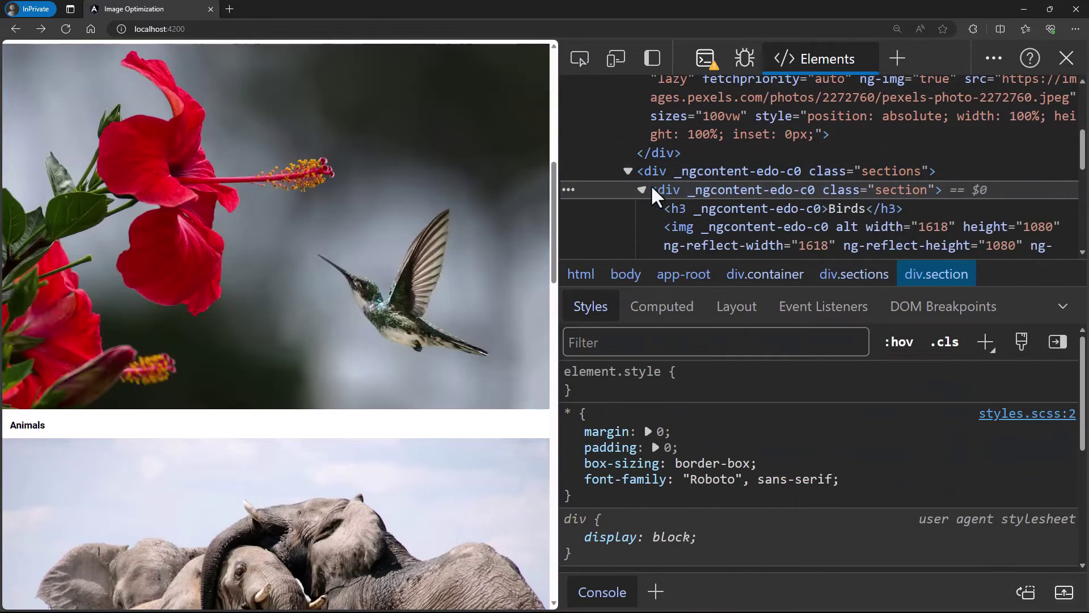
scroll(681, 175, "down", 1)
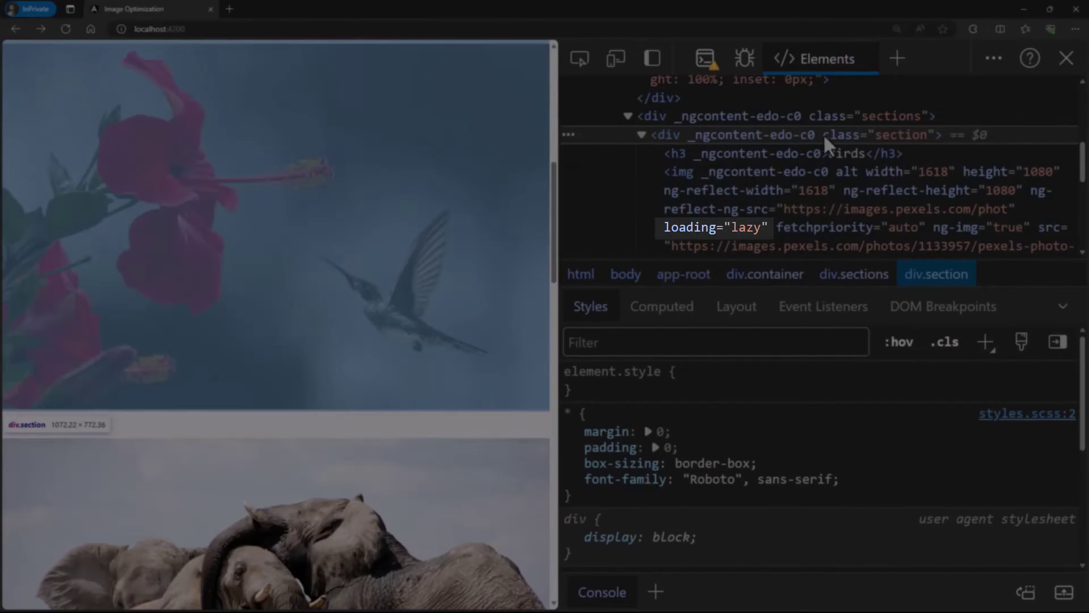
scroll(823, 136, "down", 1)
scroll(766, 213, "down", 2)
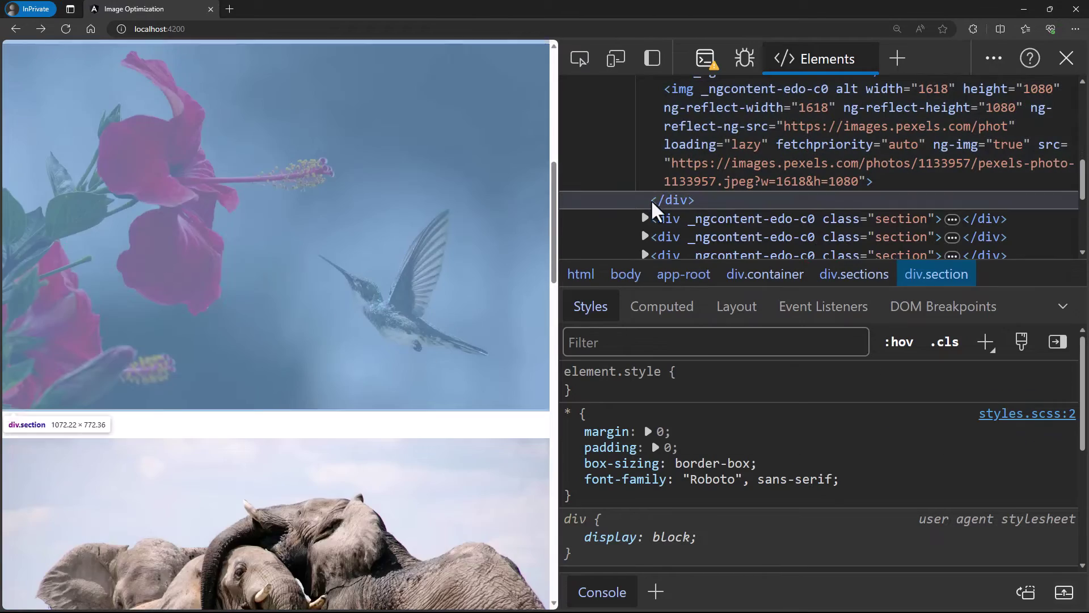
- Expand the Animals, Flowers, Vegetables and Fruits sections to confirm their images use loading="lazy"
left_click(646, 214)
scroll(657, 206, "down", 1)
scroll(664, 205, "down", 1)
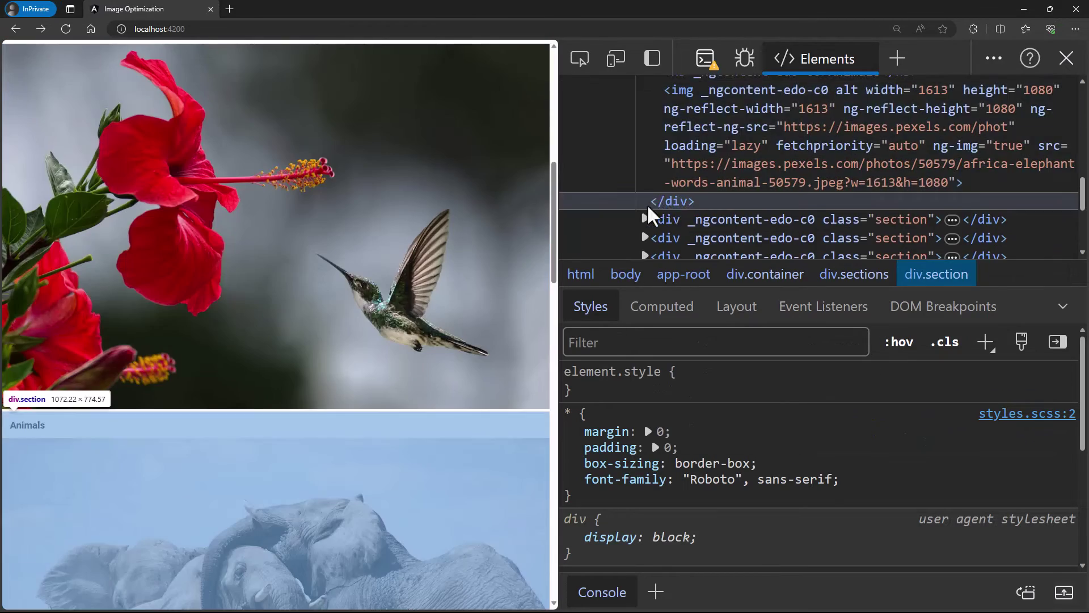
left_click(646, 218)
scroll(663, 204, "down", 1)
scroll(665, 192, "down", 1)
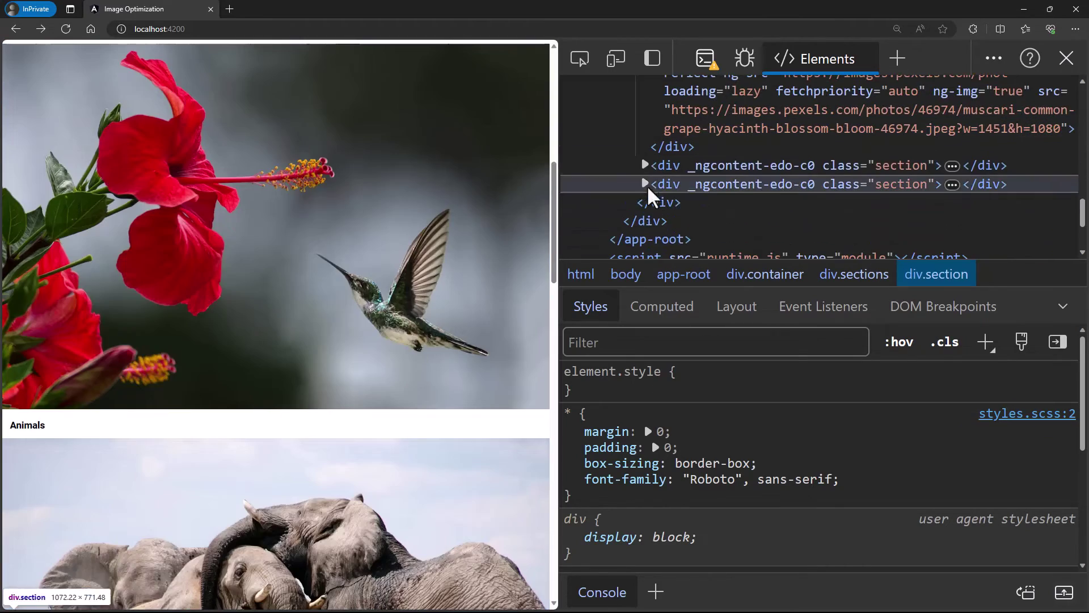
left_click(646, 184)
scroll(646, 161, "down", 2)
left_click(645, 167)
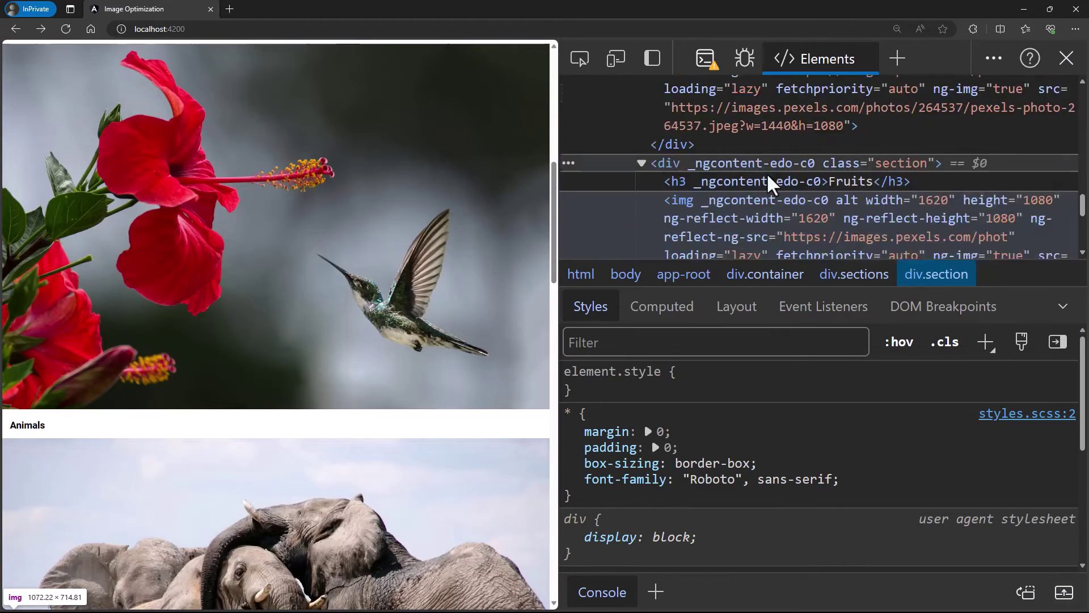
scroll(769, 180, "down", 2)
scroll(769, 179, "up", 10)
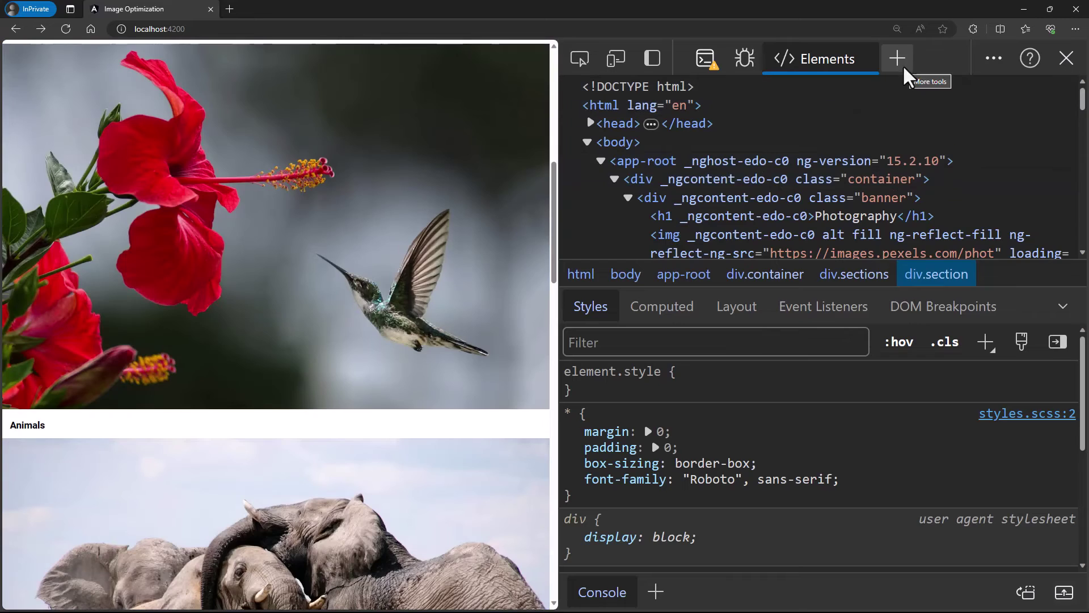
- Run a Lighthouse audit (Performance 72, LCP 3.0 s), filter to LCP audits, and add priority to the banner
left_click(896, 58)
left_click(941, 161)
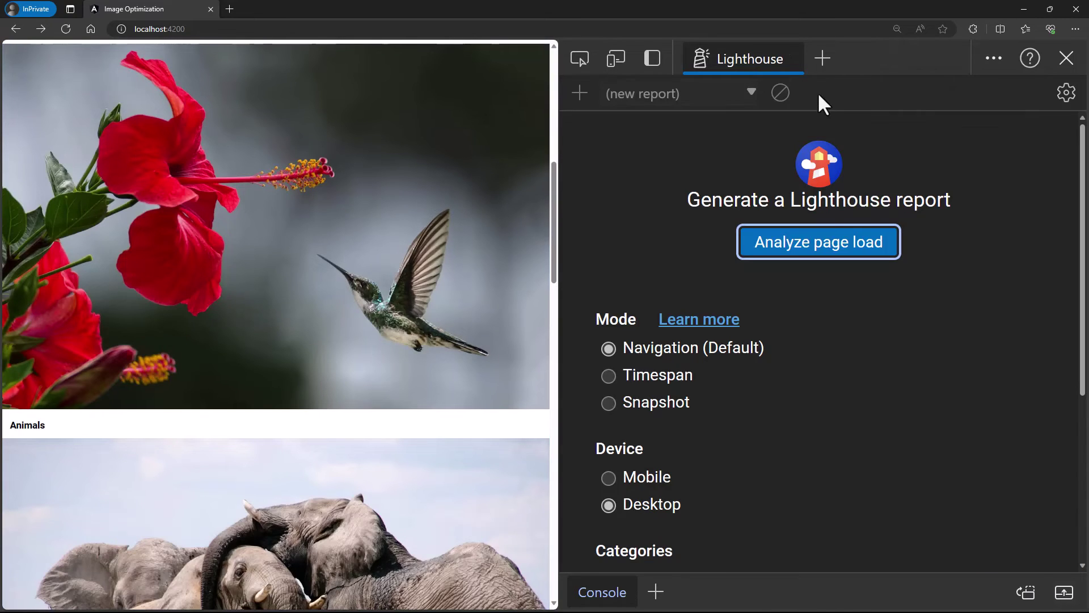
left_click(829, 244)
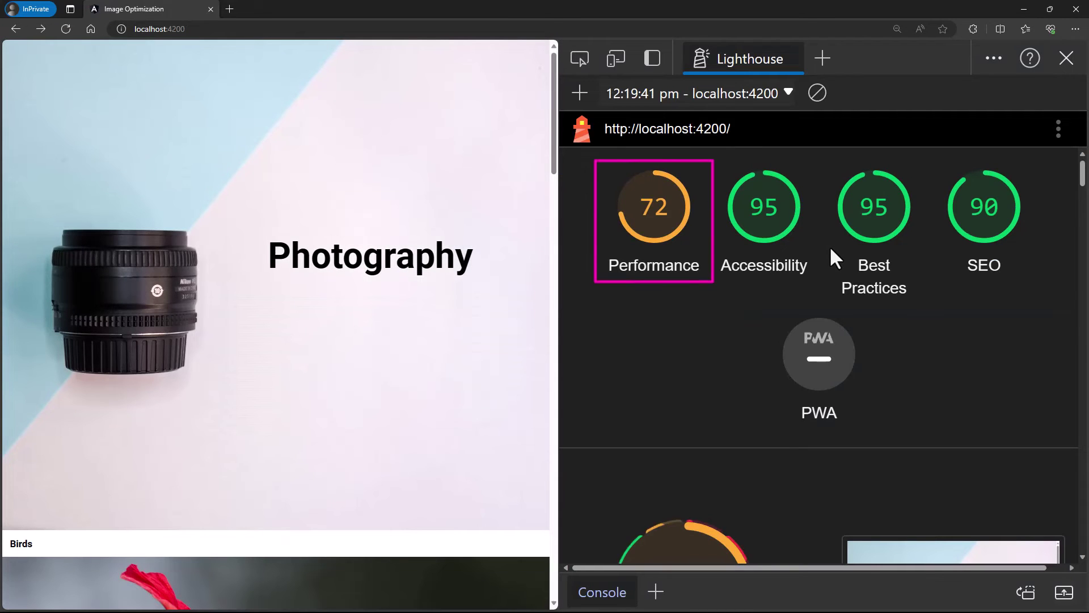
scroll(943, 319, "down", 5)
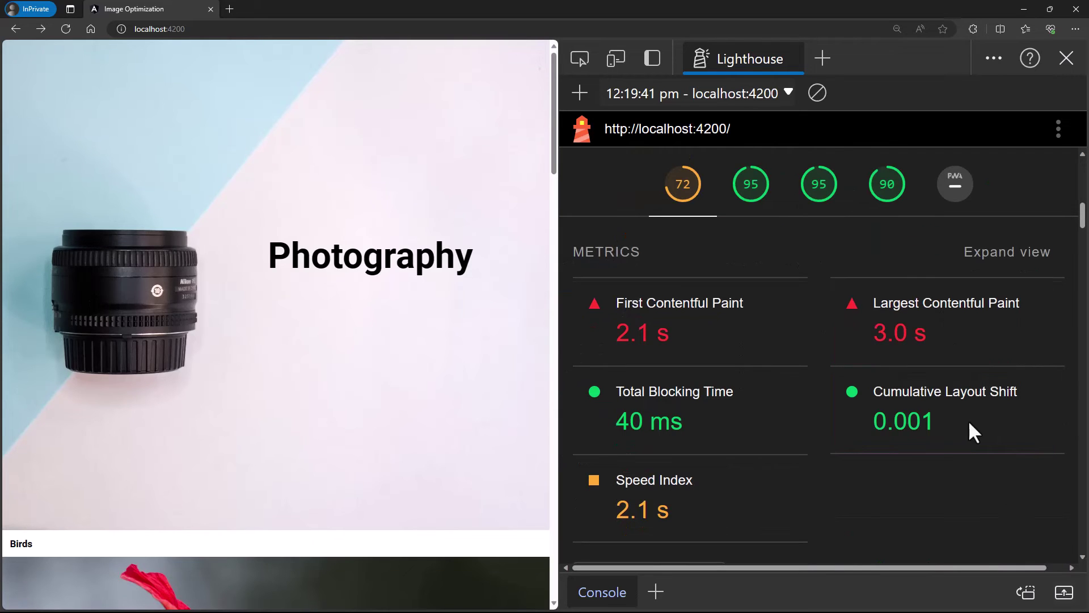
scroll(963, 407, "down", 3)
scroll(944, 371, "down", 3)
scroll(953, 409, "down", 1)
scroll(978, 340, "down", 1)
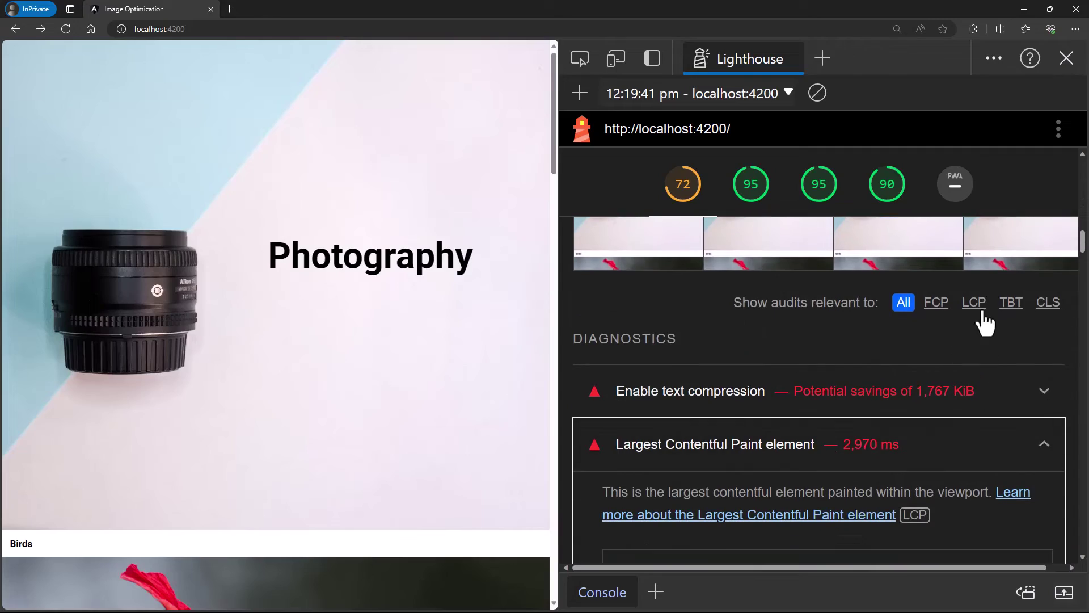
left_click(974, 303)
scroll(1005, 340, "down", 1)
scroll(1022, 375, "down", 2)
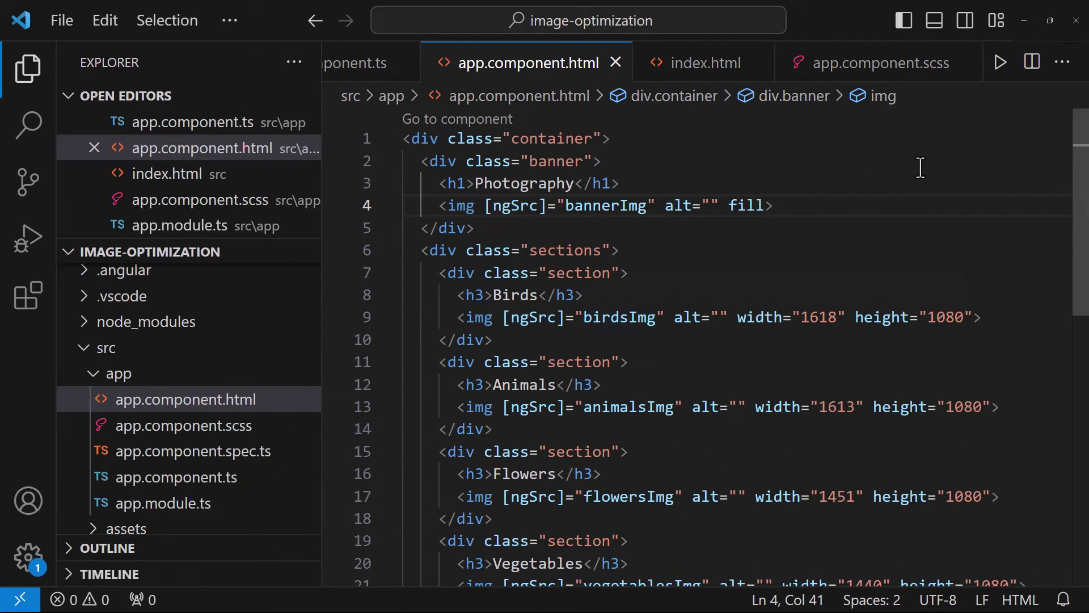
type("pri")
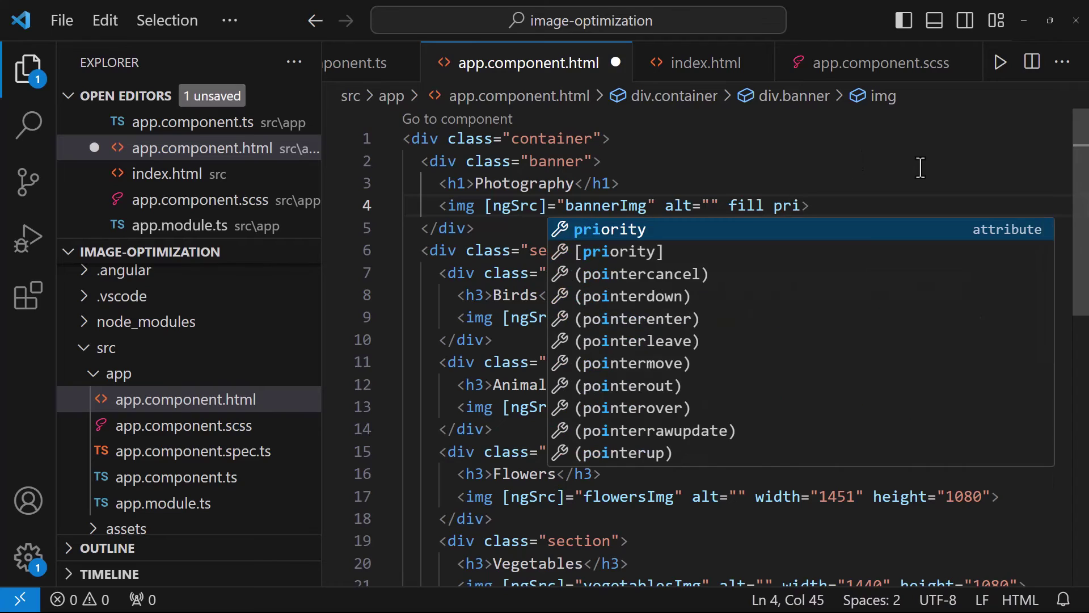
key("Return")
type(">")
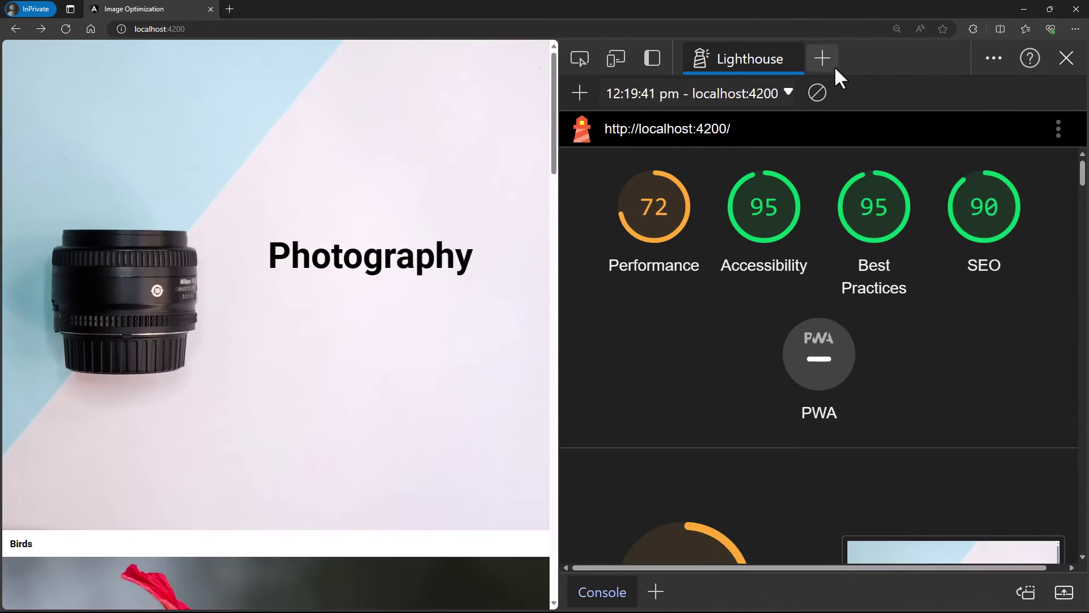
- Reload the gallery and confirm the banner has loading="eager" and fetchpriority="high" while Birds stays lazy
left_click(824, 59)
left_click(872, 176)
left_click(61, 35)
left_click(579, 58)
left_click(510, 225)
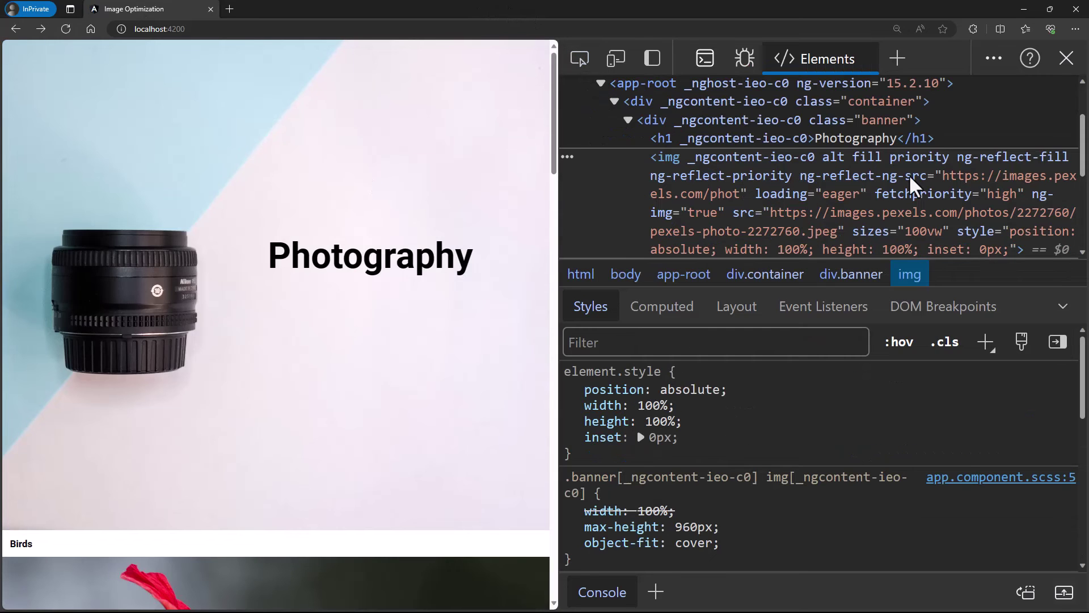
scroll(909, 175, "down", 1)
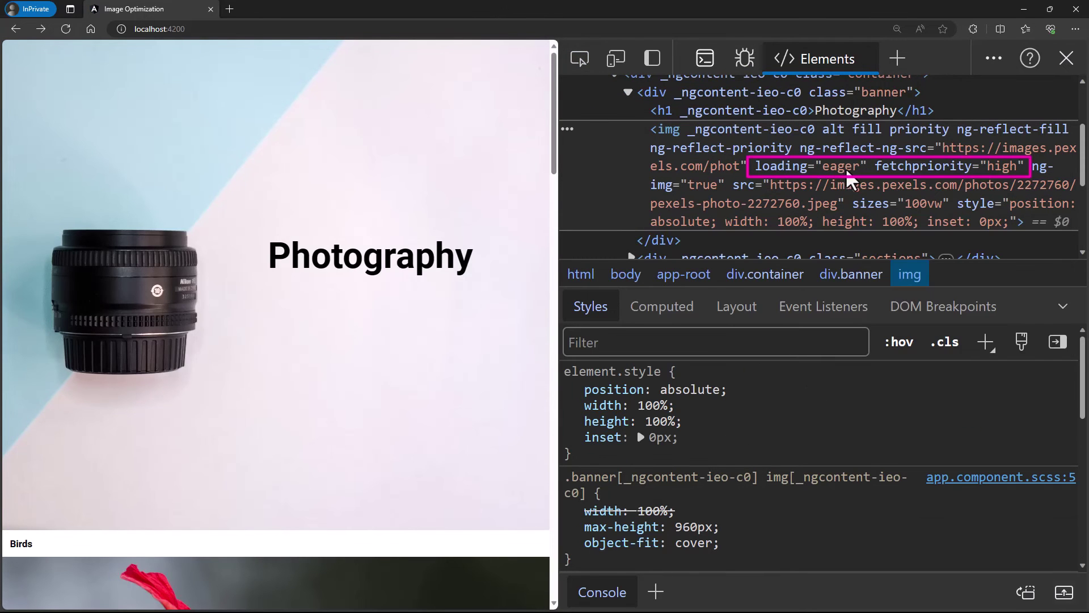
scroll(845, 168, "down", 2)
scroll(845, 175, "down", 1)
left_click(630, 119)
left_click(643, 139)
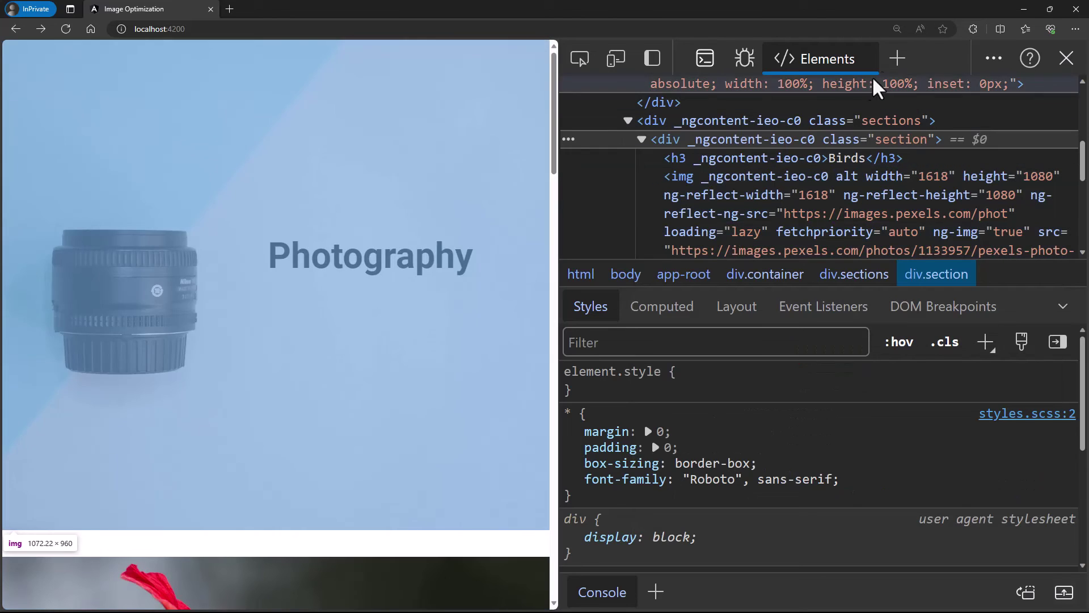
- Clear the old Lighthouse report and rerun the page-load audit, reaching Performance 77 and LCP 2.3 s
left_click(898, 58)
left_click(957, 151)
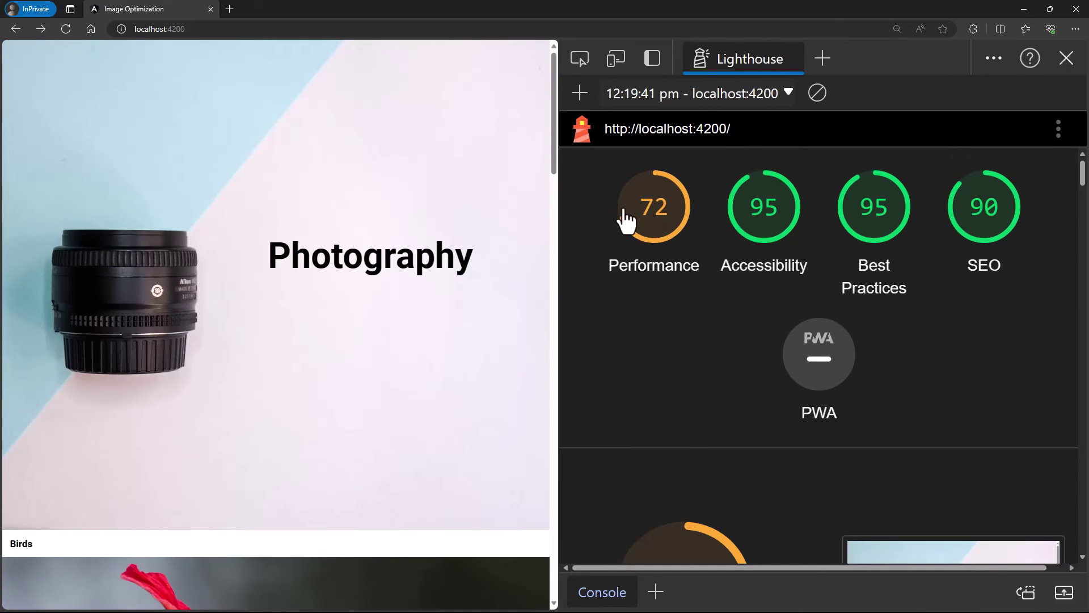
left_click(809, 100)
left_click(795, 244)
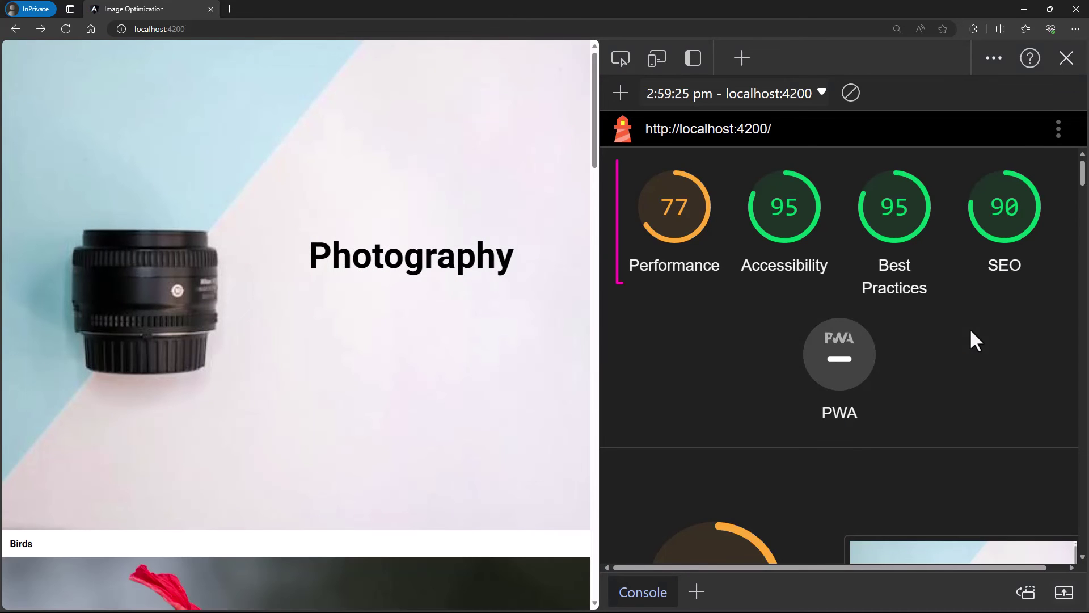
scroll(973, 339, "down", 3)
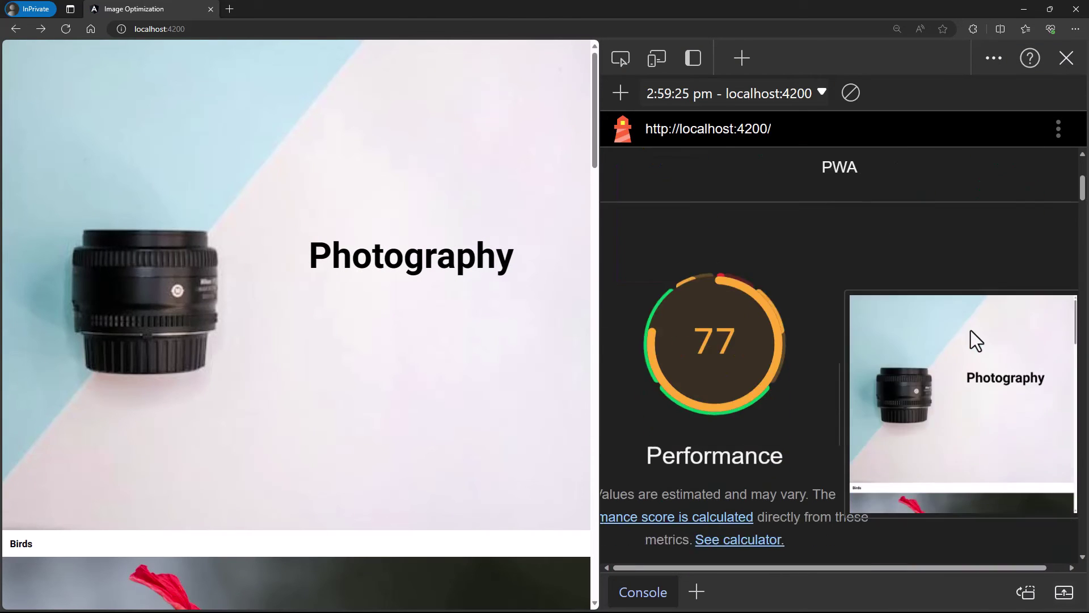
scroll(972, 340, "down", 3)
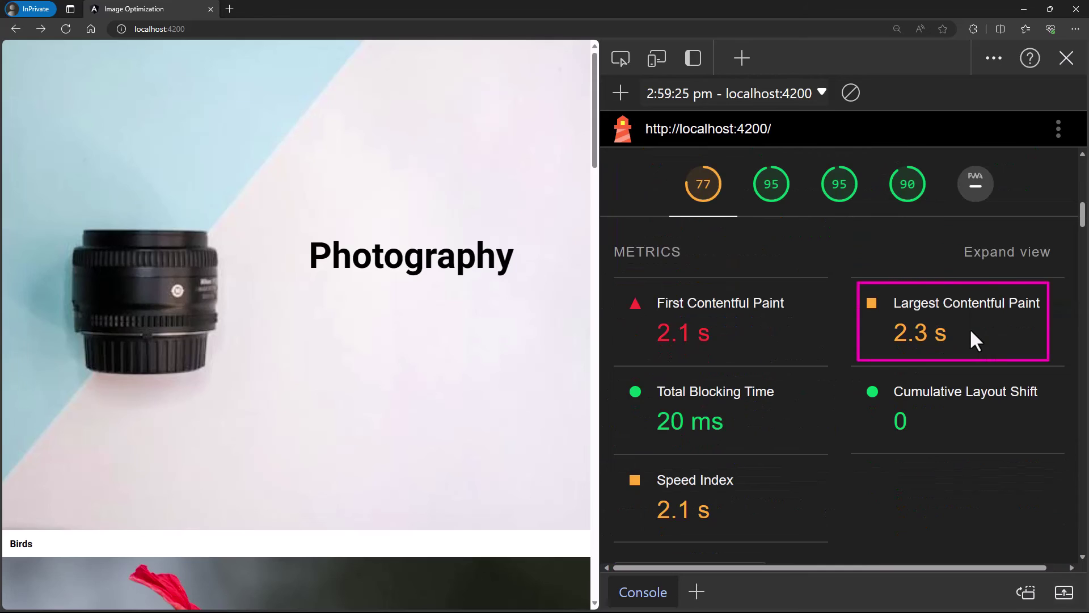